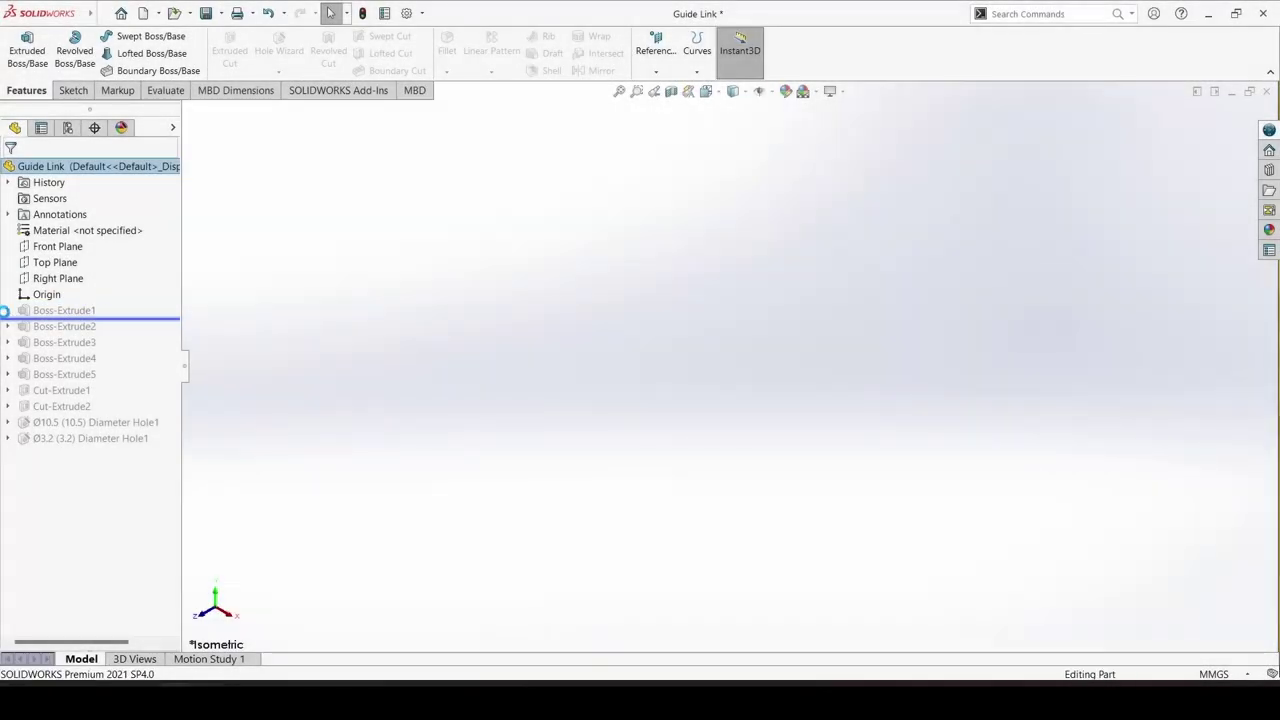
- Move the lower Ø30.00 dimension closer to the profile in Boss-Extrude1's Sketch1, then exit the sketch
{"action": "left_click", "coordinate": [62, 328]}
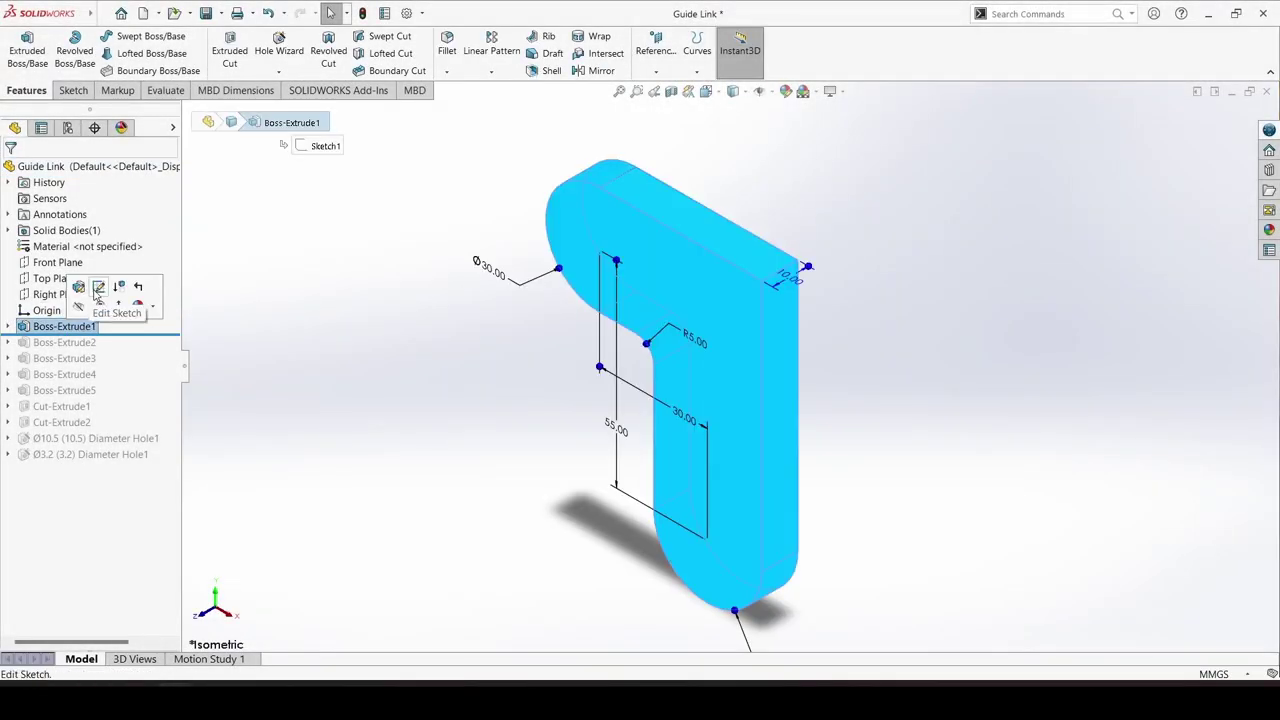
{"action": "left_click", "coordinate": [97, 289]}
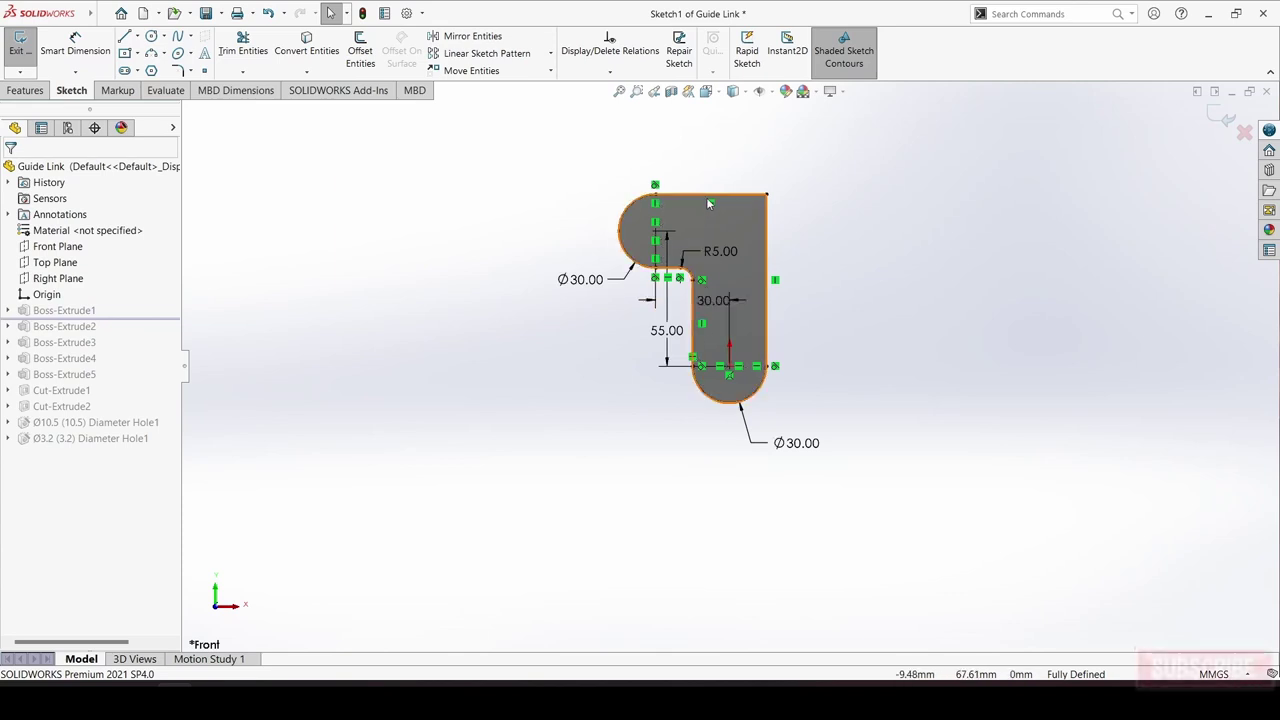
{"action": "scroll", "coordinate": [712, 210], "scroll_direction": "down", "scroll_amount": 3}
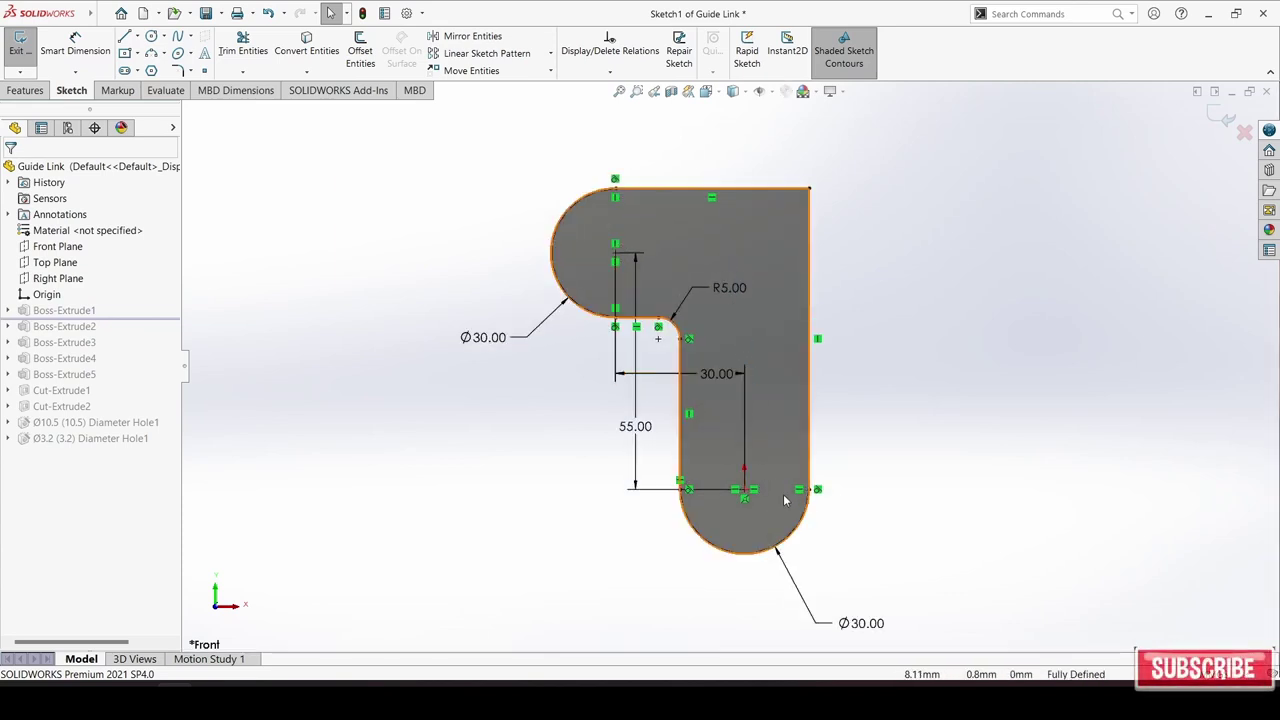
{"action": "left_click_drag", "start_coordinate": [820, 623], "coordinate": [833, 582]}
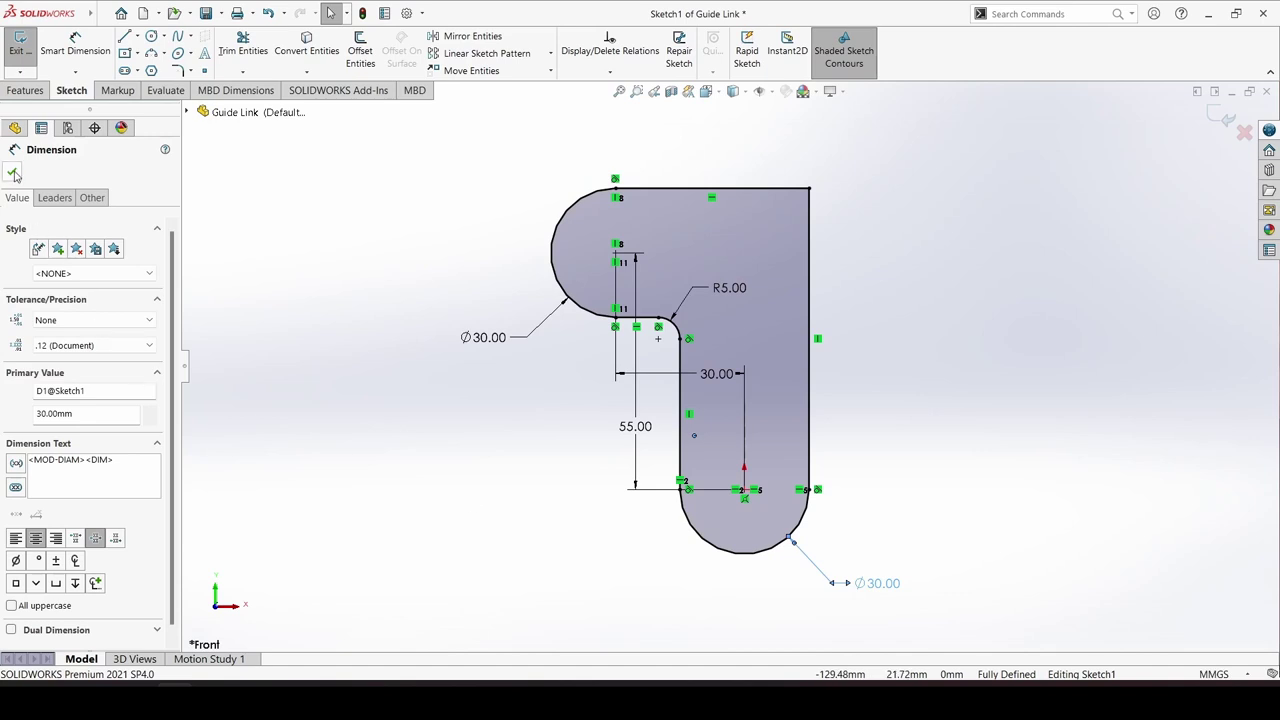
{"action": "left_click", "coordinate": [13, 173]}
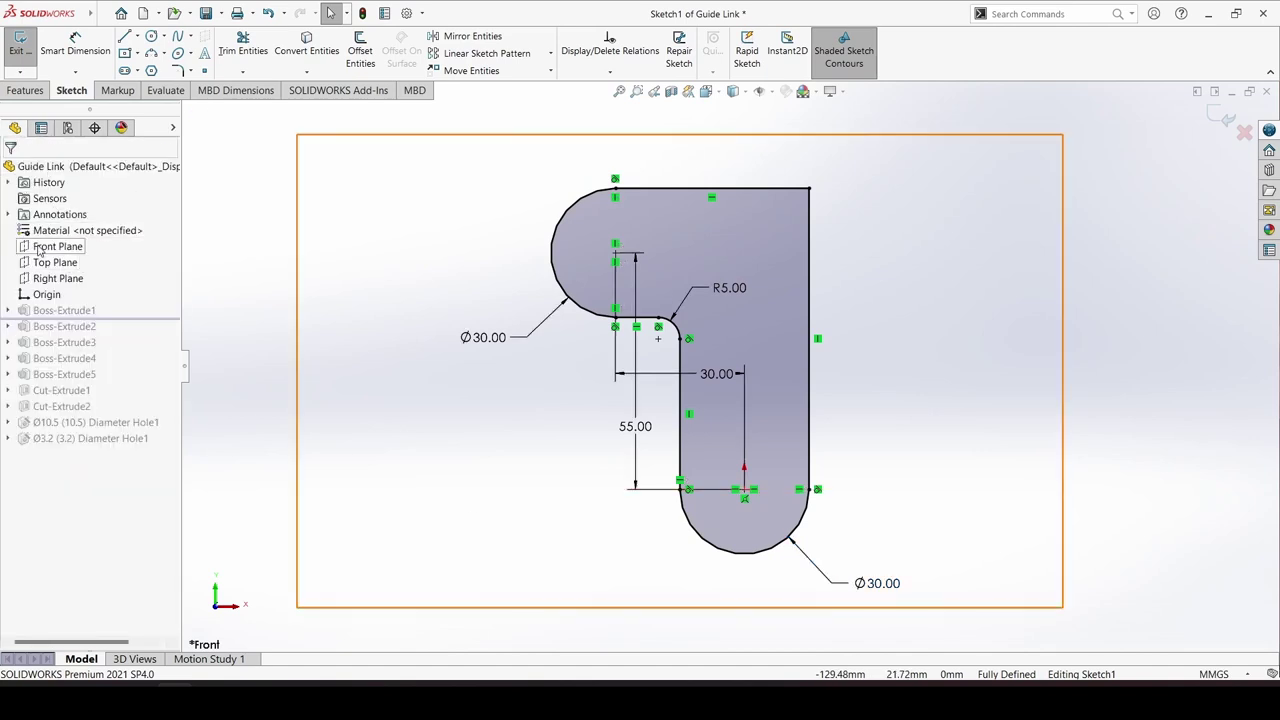
{"action": "left_click", "coordinate": [40, 250]}
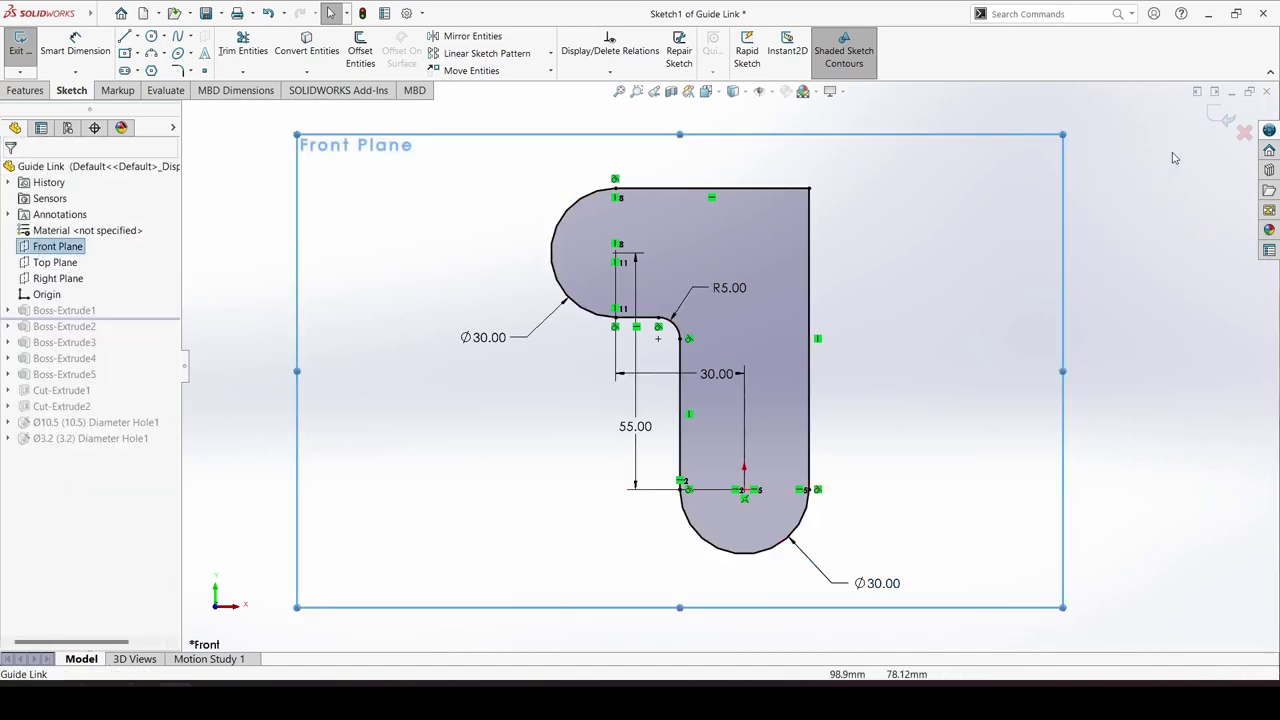
{"action": "left_click", "coordinate": [1225, 116]}
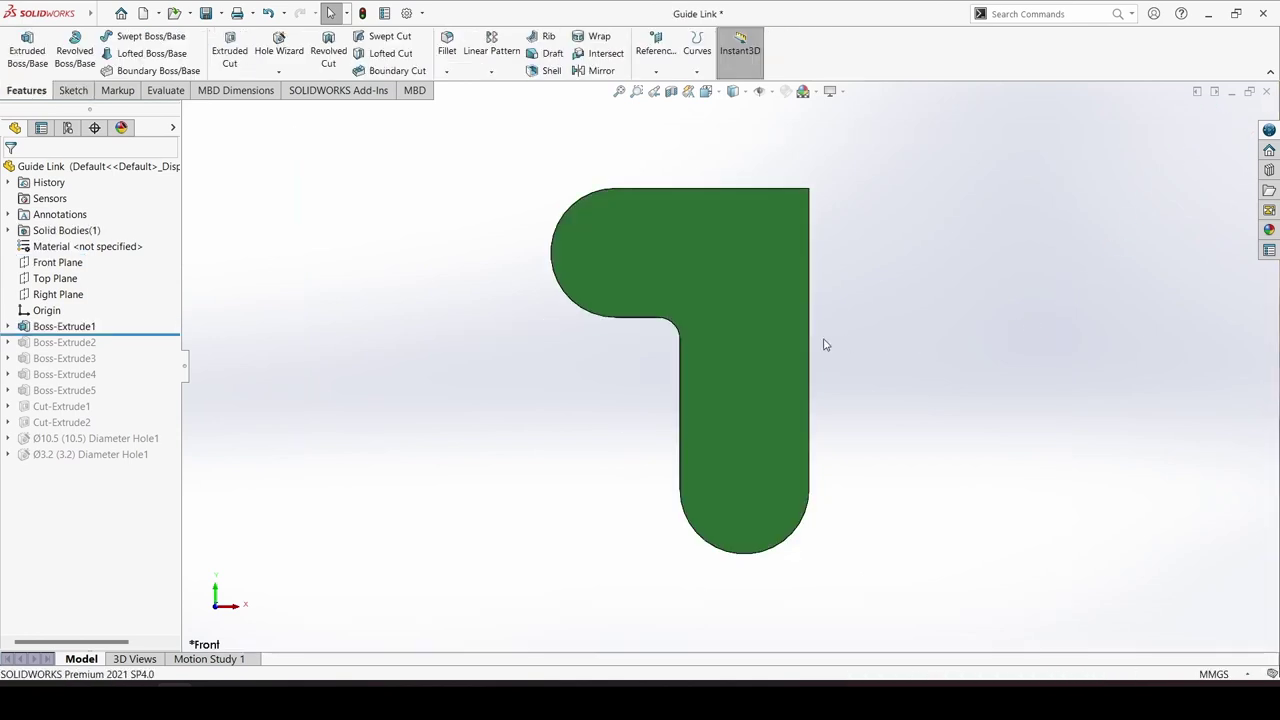
- Confirm Boss-Extrude1 as Blind 10.00 mm and roll the tree forward to include Boss-Extrude2
{"action": "left_click", "coordinate": [45, 326]}
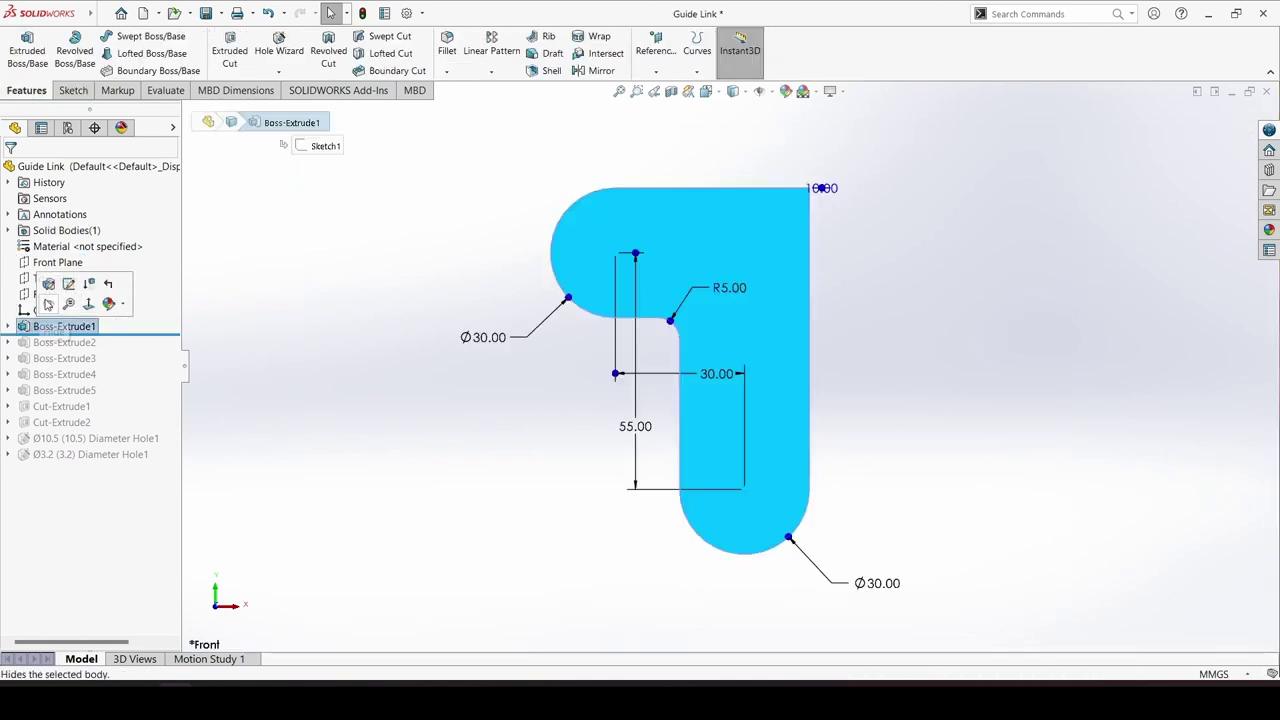
{"action": "left_click", "coordinate": [48, 285]}
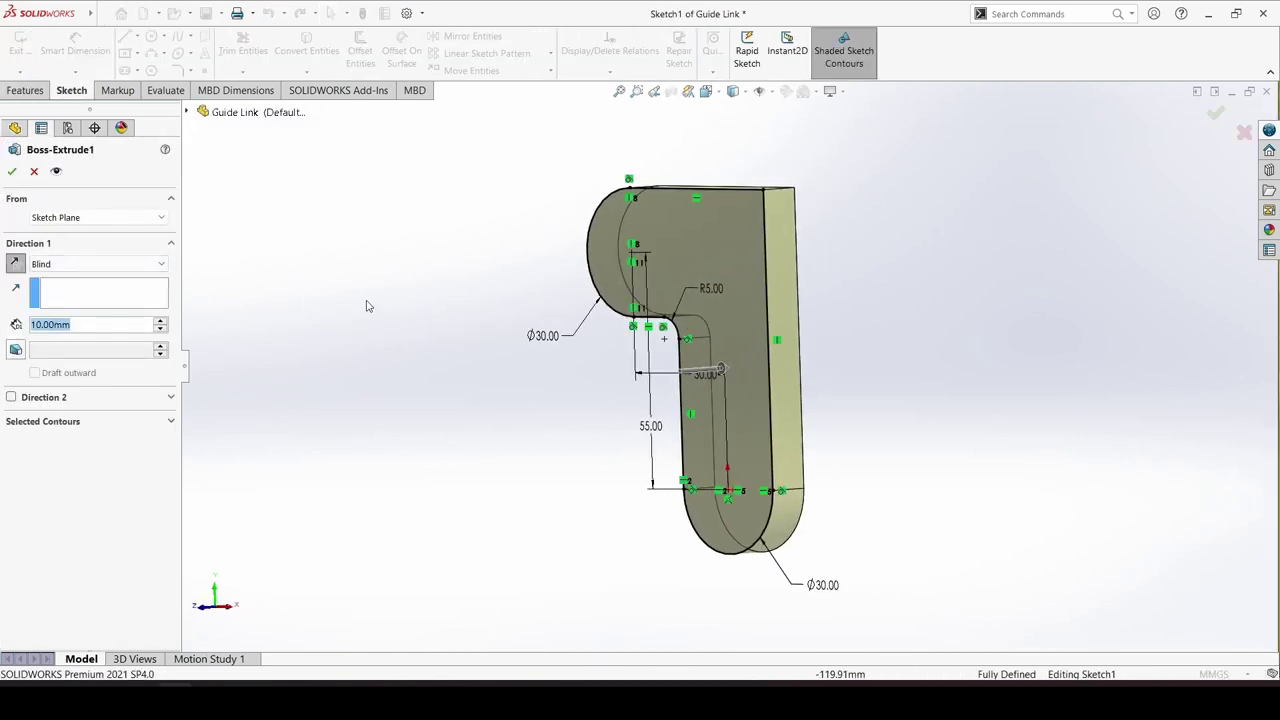
{"action": "left_click", "coordinate": [9, 171]}
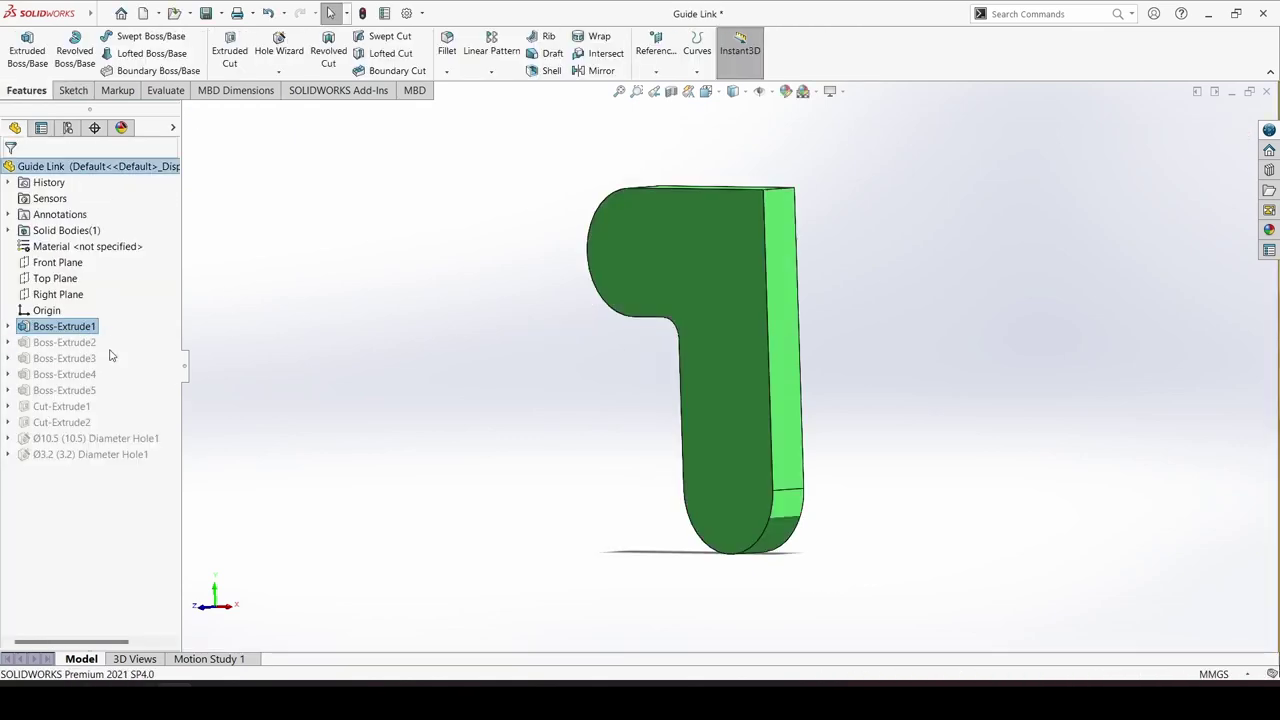
{"action": "left_click_drag", "start_coordinate": [109, 348], "coordinate": [109, 350]}
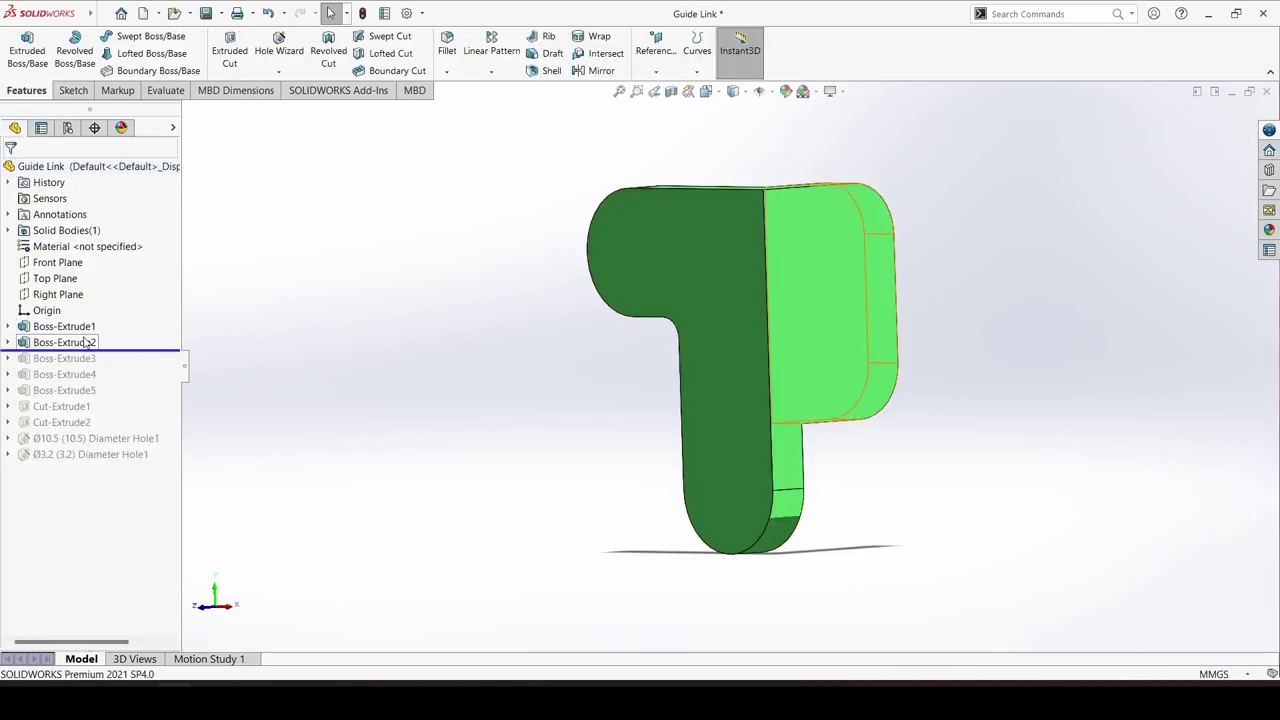
- Review Boss-Extrude2's Sketch2 (9, 30, 25 mm) in 3D and exit it
{"action": "left_click", "coordinate": [62, 342]}
{"action": "left_click", "coordinate": [116, 298]}
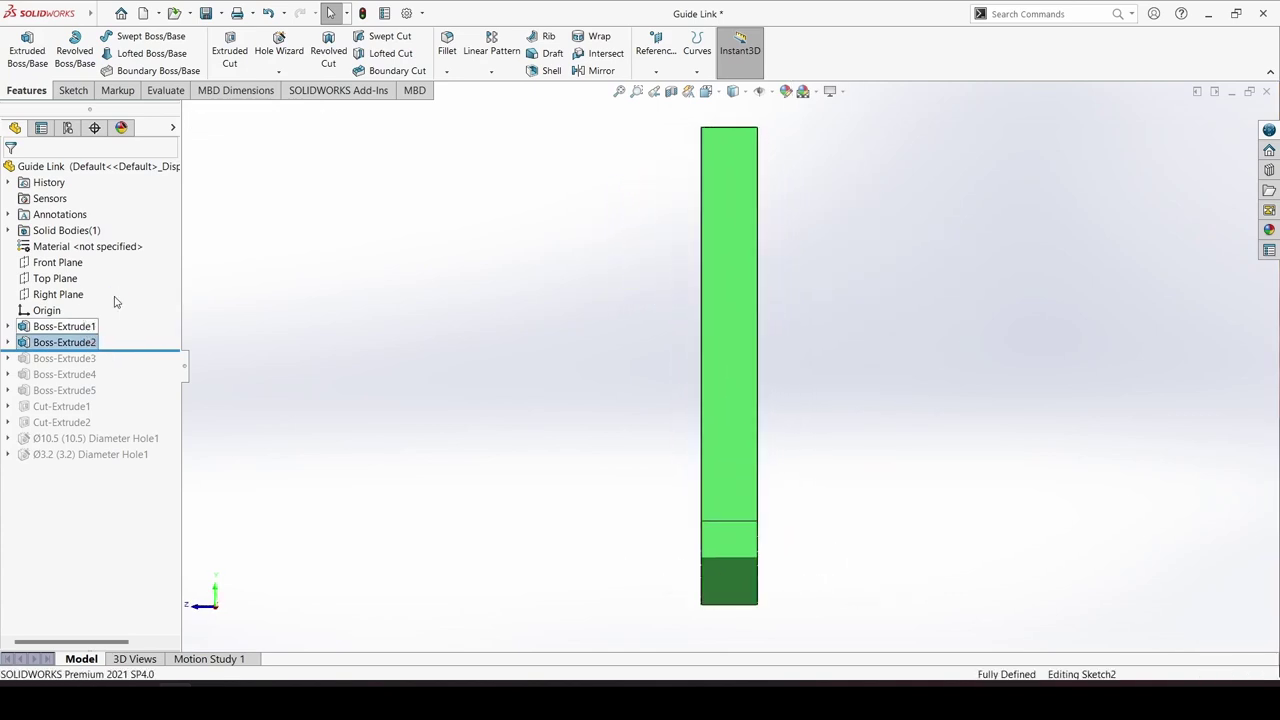
{"action": "scroll", "coordinate": [1006, 349], "scroll_direction": "down", "scroll_amount": 2}
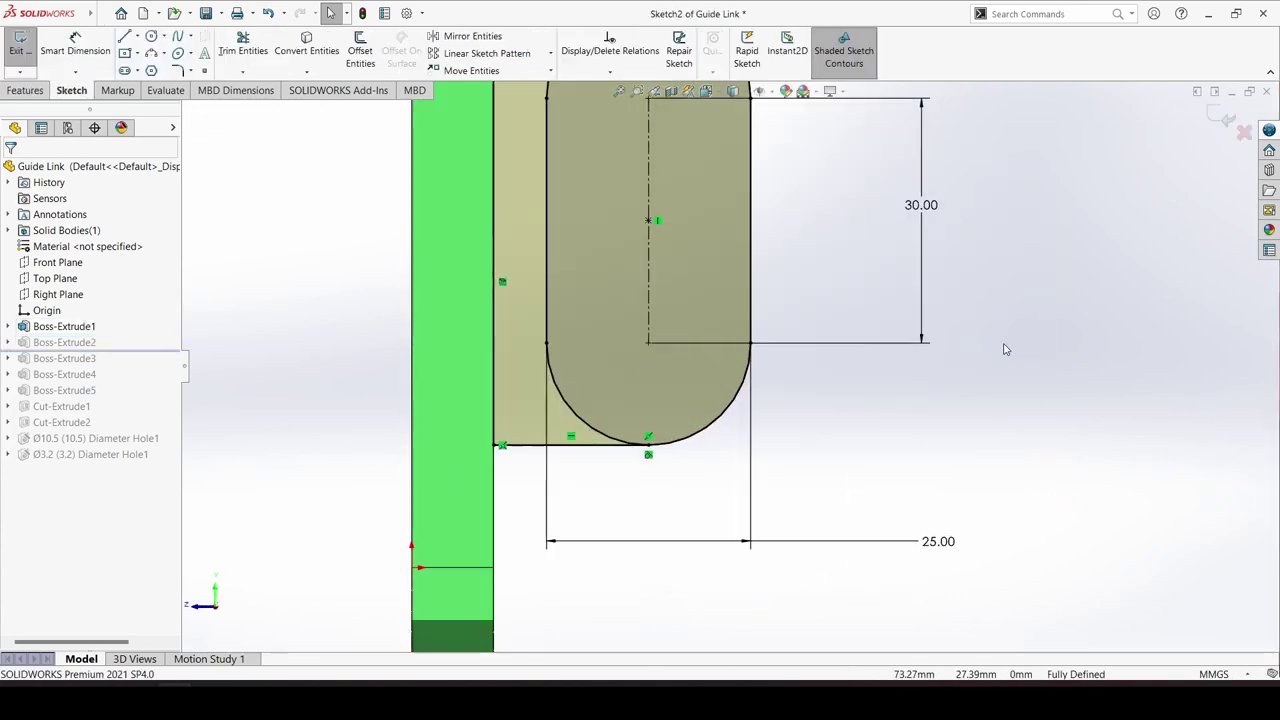
{"action": "scroll", "coordinate": [967, 311], "scroll_direction": "up", "scroll_amount": 3}
{"action": "scroll", "coordinate": [967, 311], "scroll_direction": "up", "scroll_amount": 2}
{"action": "middle_click_drag", "start_coordinate": [866, 234], "coordinate": [797, 360]}
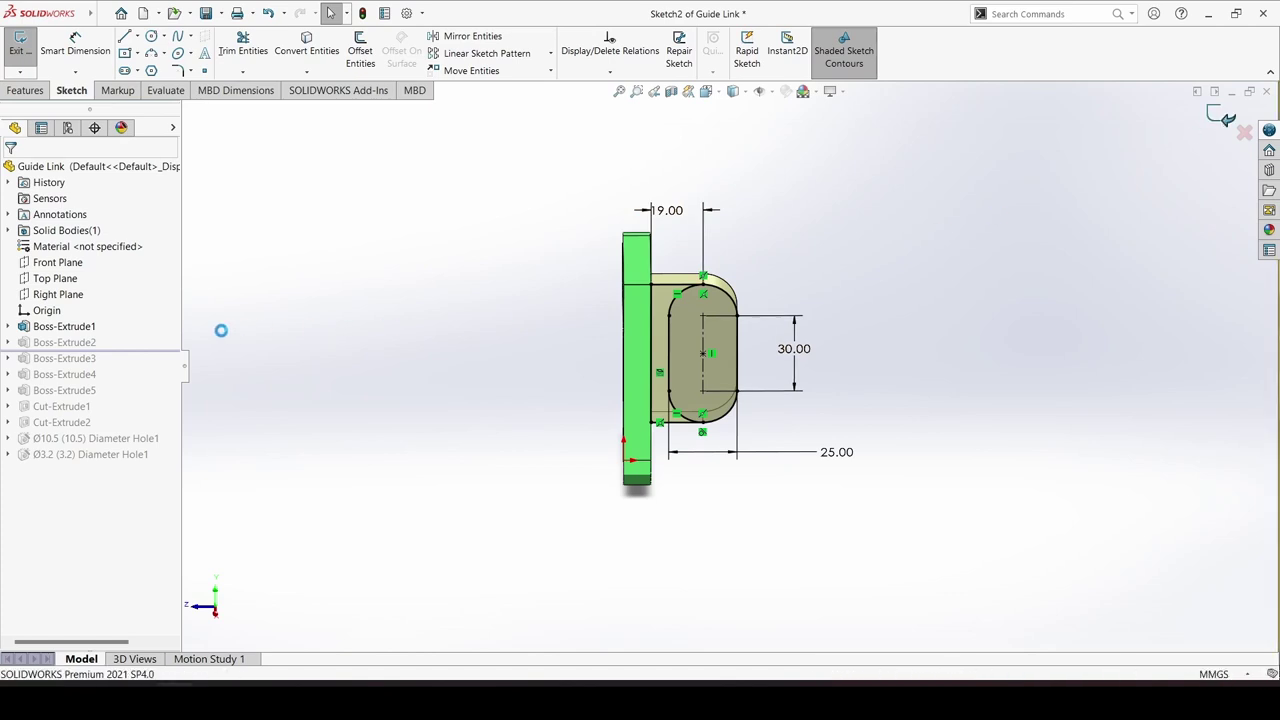
{"action": "left_click", "coordinate": [64, 342]}
- Set Boss-Extrude2 to extrude both Sketch2 regions at 10.00 mm and accept
{"action": "left_click", "coordinate": [74, 302]}
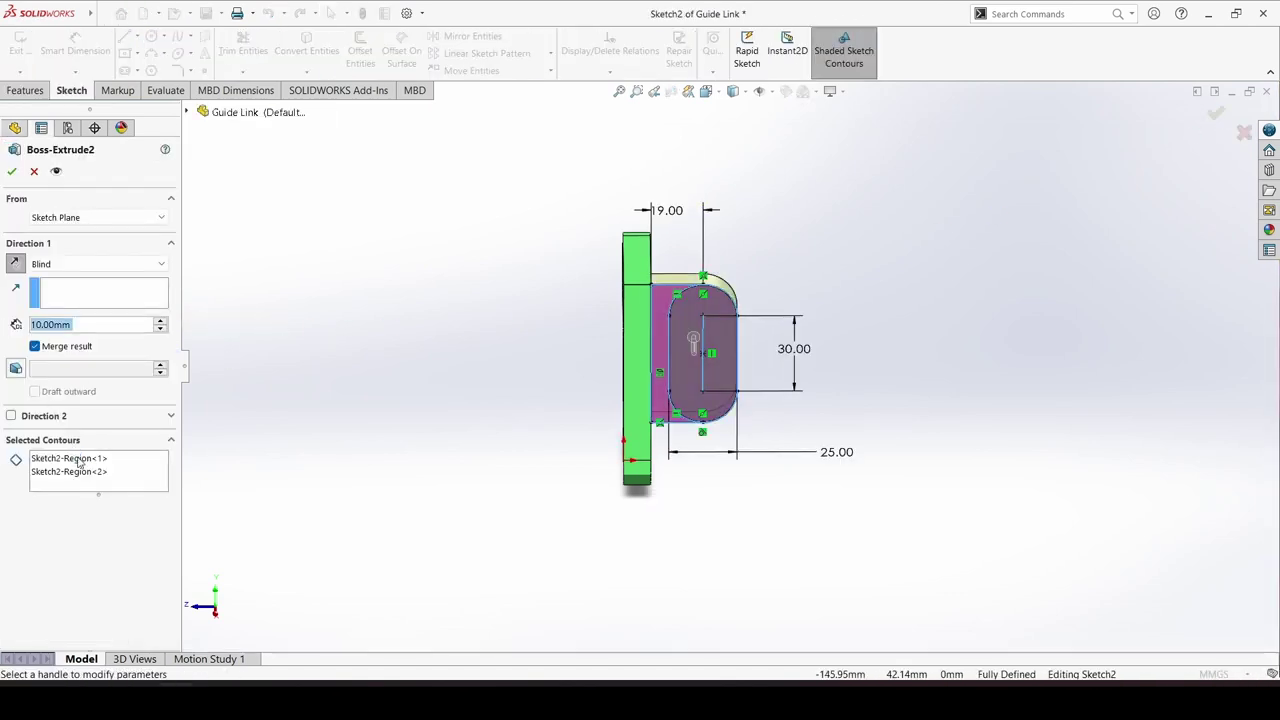
{"action": "left_click", "coordinate": [79, 469]}
{"action": "left_click", "coordinate": [85, 458]}
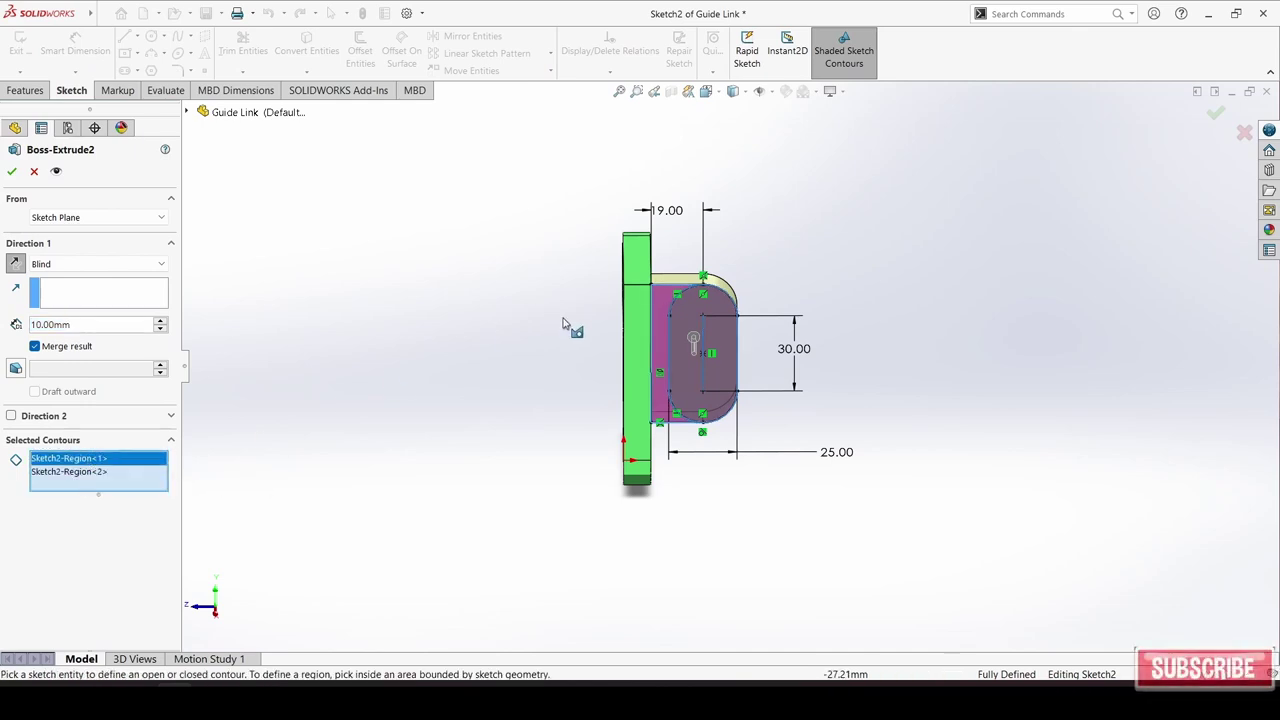
{"action": "left_click", "coordinate": [86, 326]}
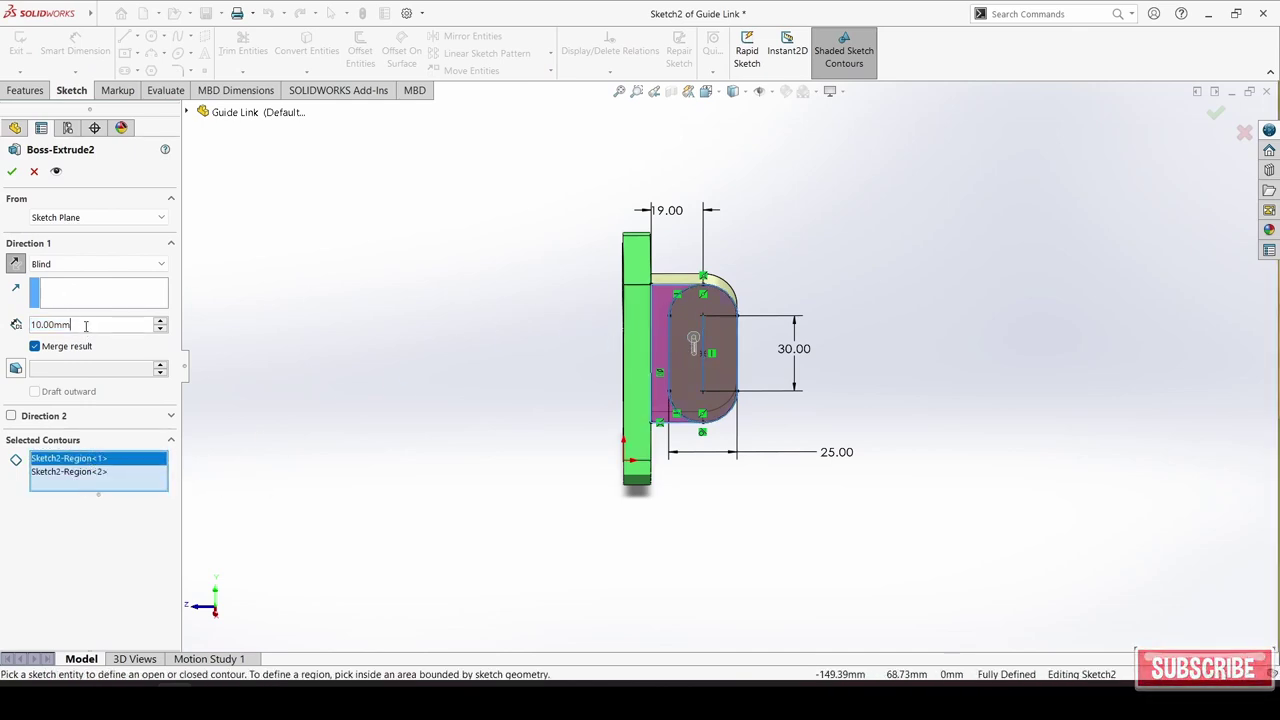
{"action": "left_click", "coordinate": [11, 171]}
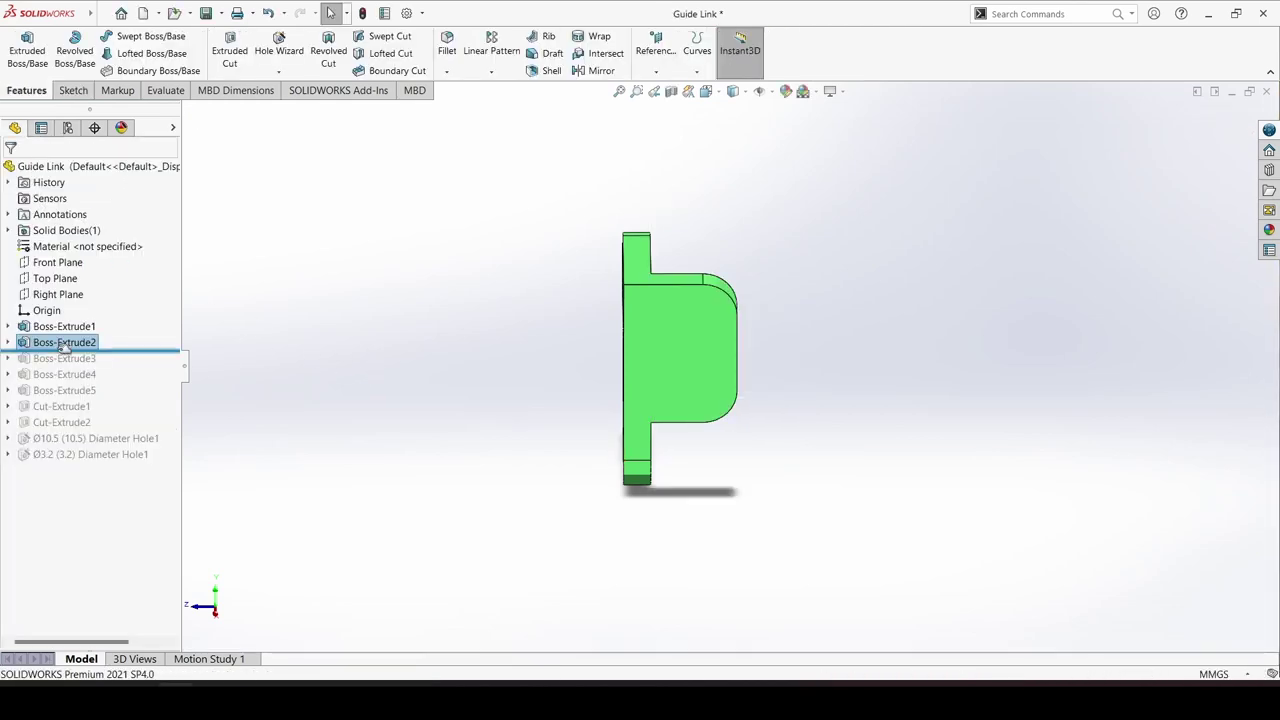
- Roll forward to Boss-Extrude3 and review its slot sketch
{"action": "left_click_drag", "start_coordinate": [63, 350], "coordinate": [75, 360]}
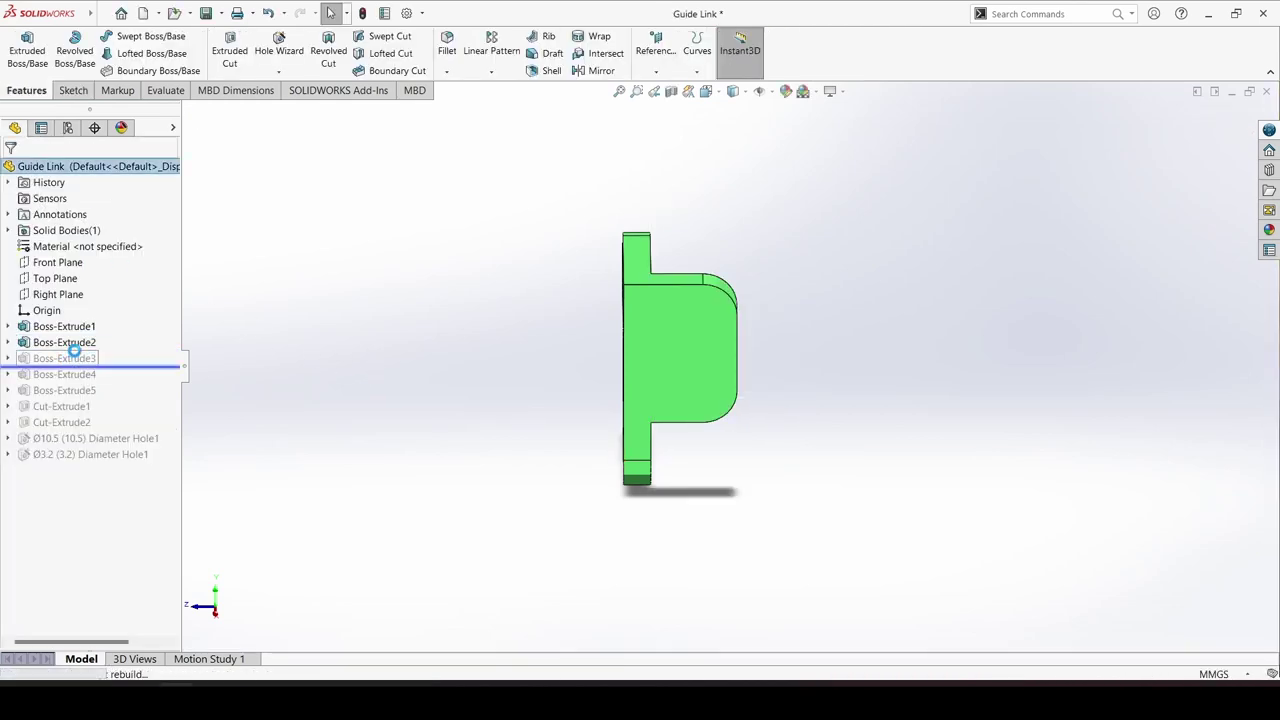
{"action": "left_click", "coordinate": [75, 355]}
{"action": "left_click", "coordinate": [96, 322]}
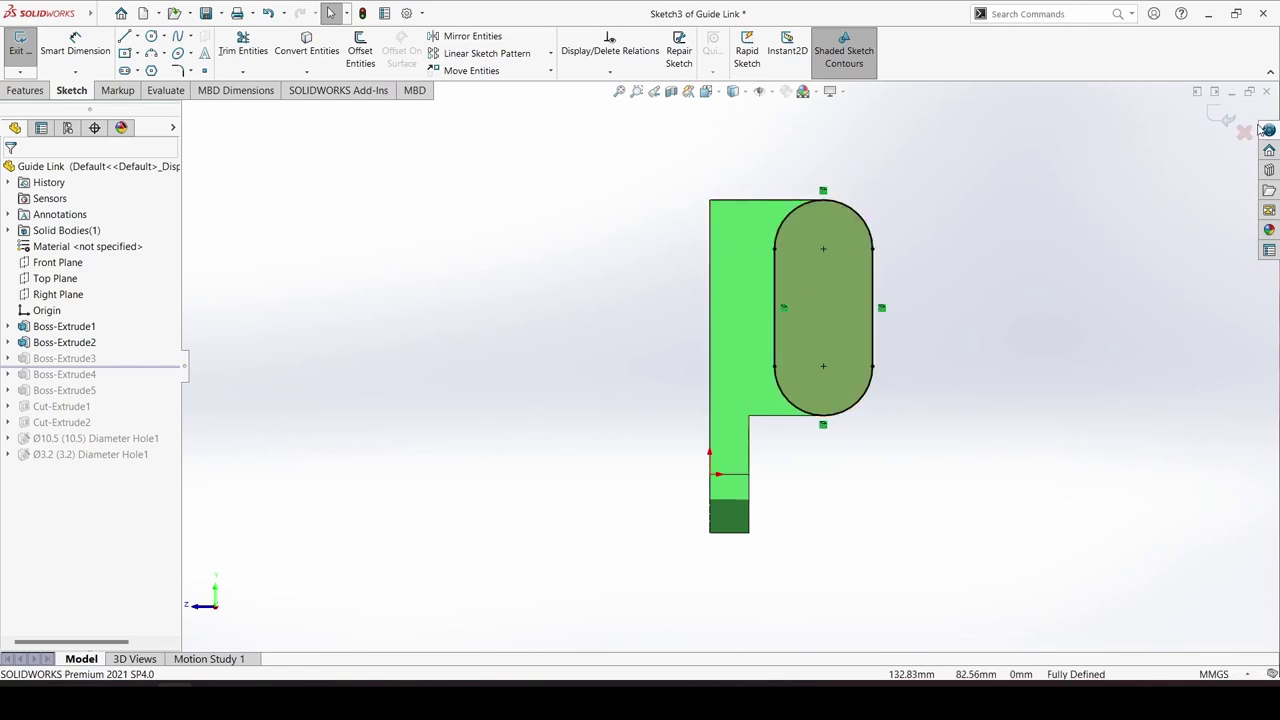
{"action": "left_click", "coordinate": [1222, 116]}
- Confirm Boss-Extrude3 at 3 mm depth and roll forward to include Boss-Extrude4
{"action": "left_click", "coordinate": [64, 358]}
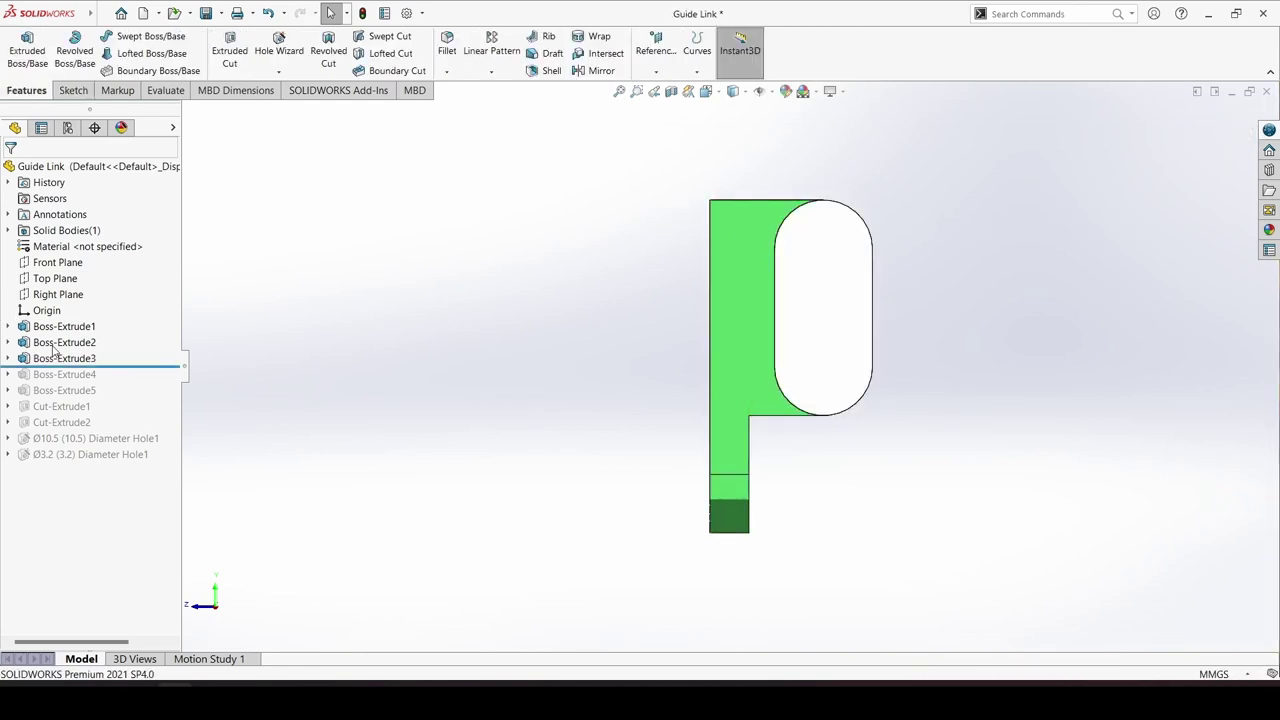
{"action": "left_click", "coordinate": [66, 314]}
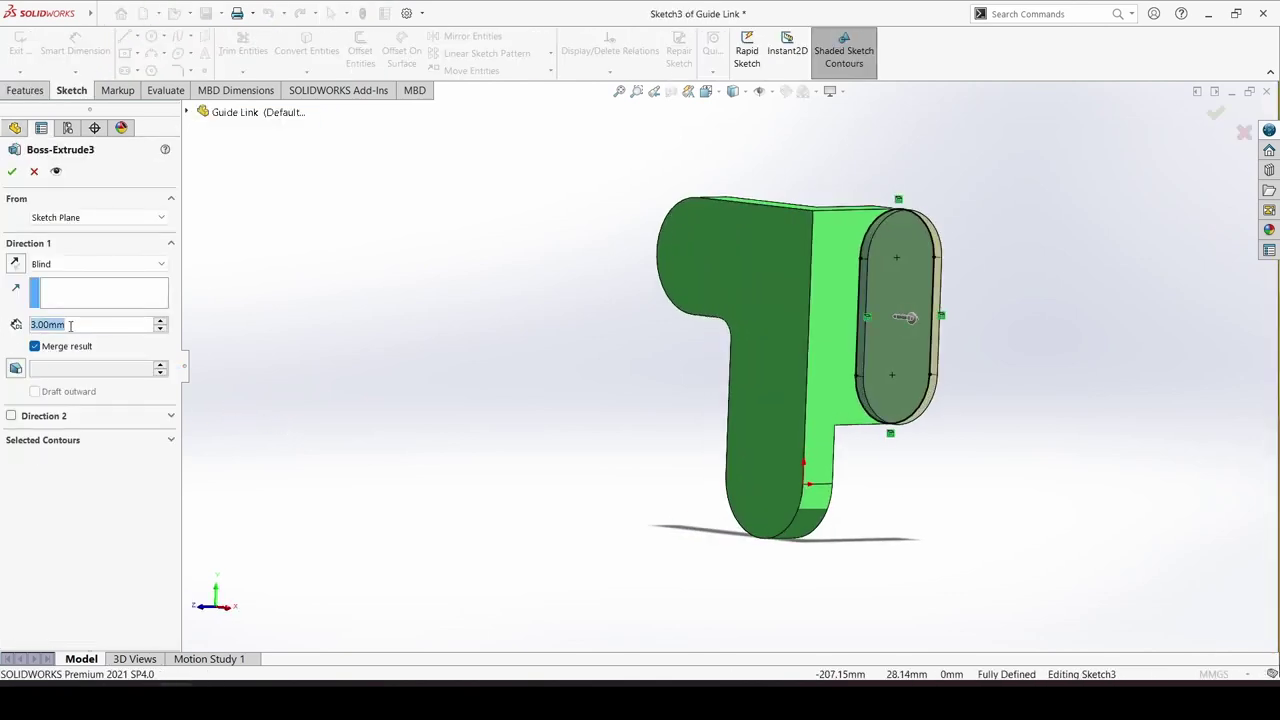
{"action": "left_click", "coordinate": [11, 171]}
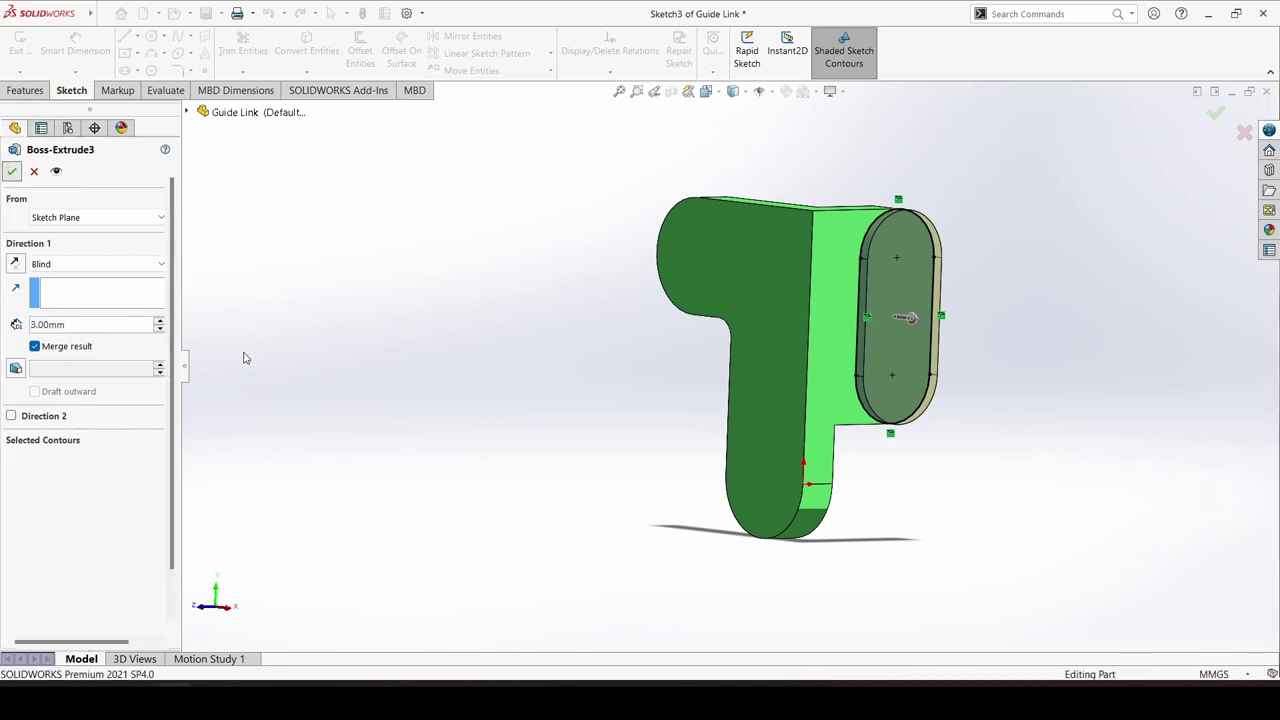
{"action": "left_click_drag", "start_coordinate": [45, 365], "coordinate": [44, 377]}
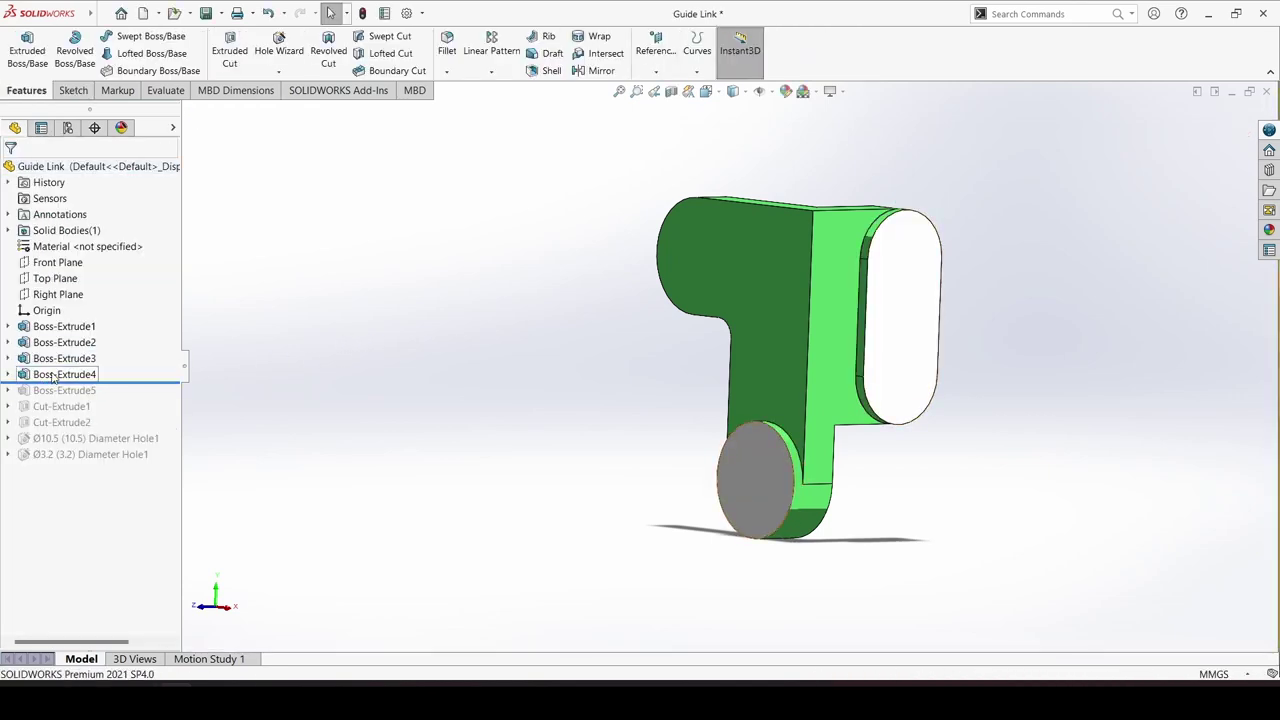
- Lower the Ø30.00 dimension text in Boss-Extrude4's sketch and exit the sketch
{"action": "left_click", "coordinate": [55, 374]}
{"action": "left_click", "coordinate": [83, 332]}
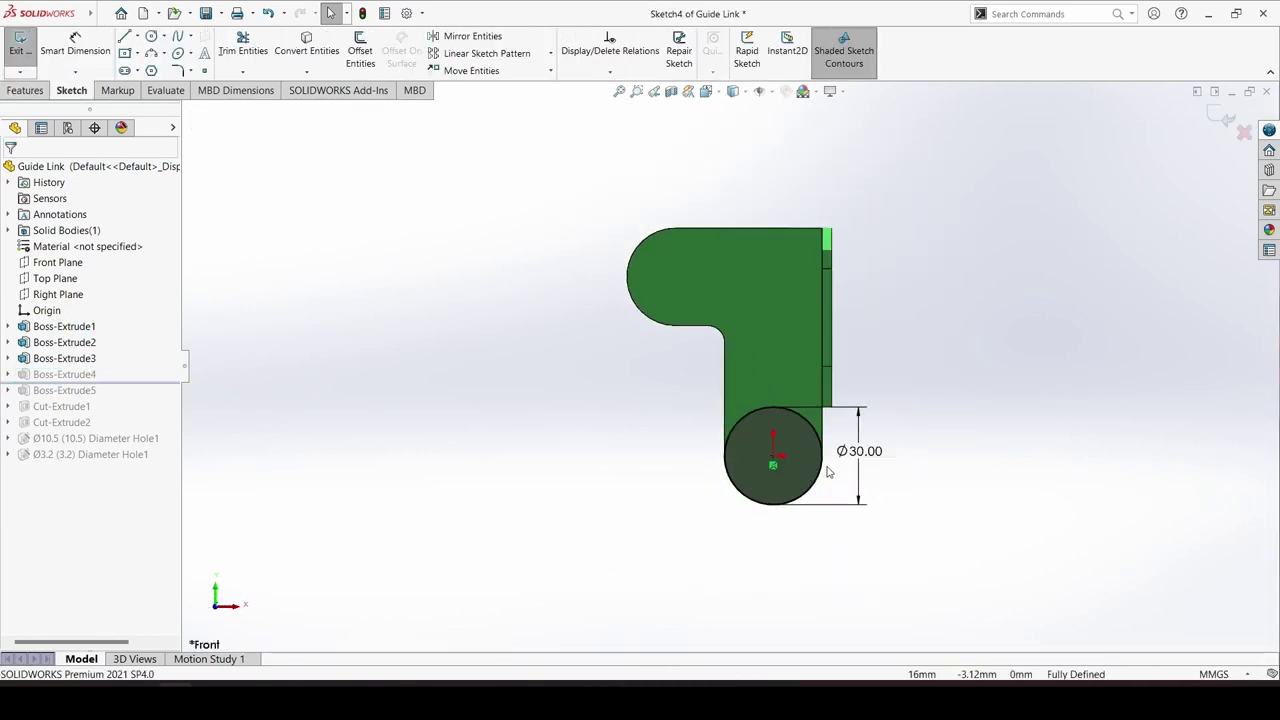
{"action": "left_click_drag", "start_coordinate": [857, 462], "coordinate": [857, 473]}
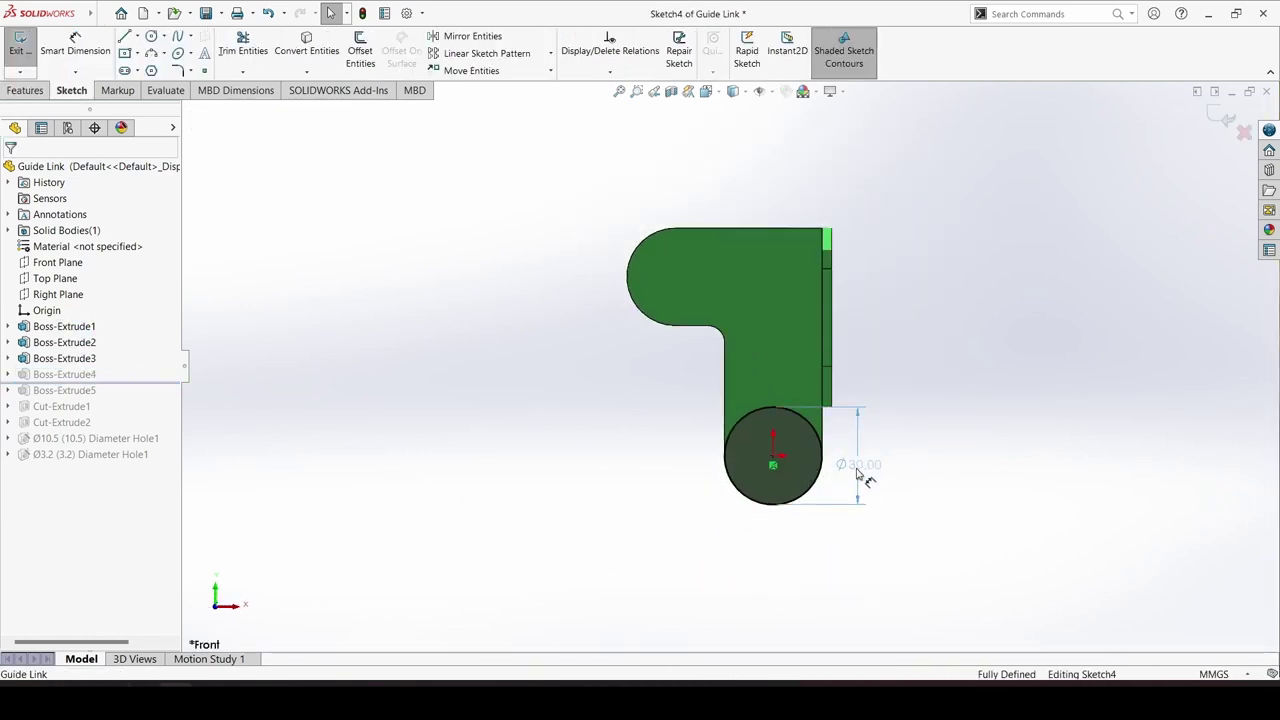
{"action": "left_click", "coordinate": [778, 470]}
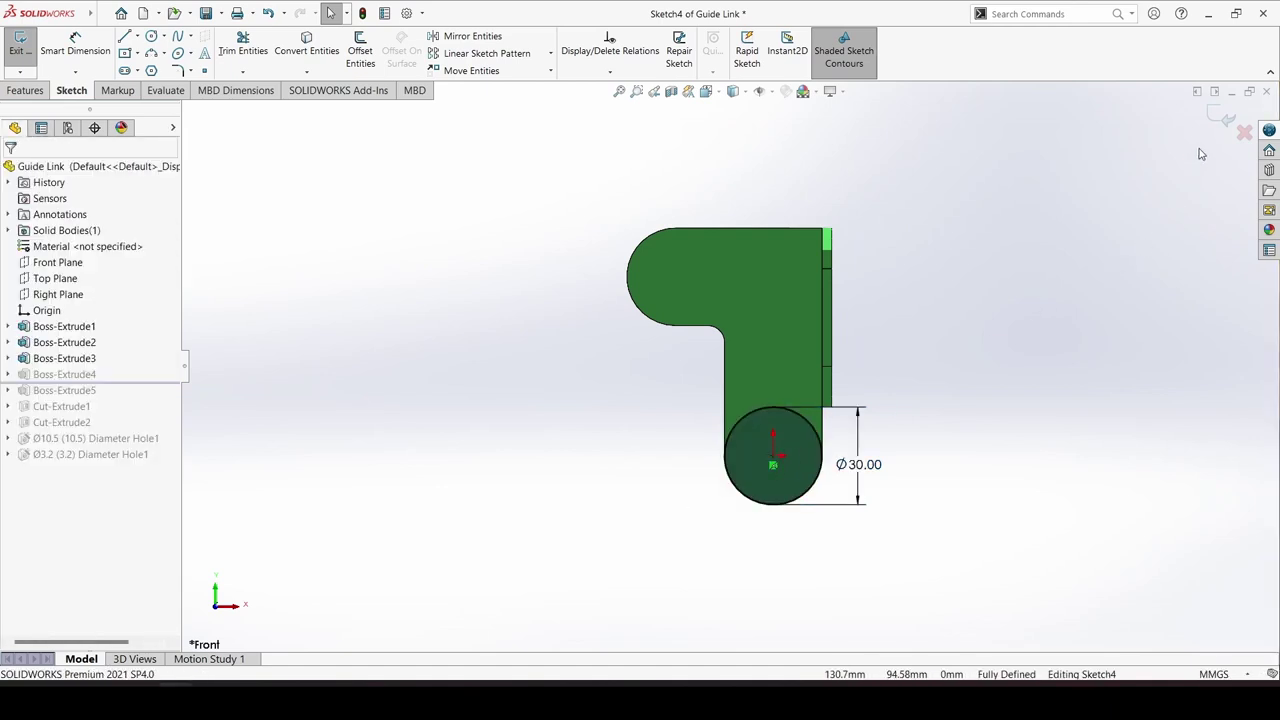
{"action": "left_click", "coordinate": [1218, 115]}
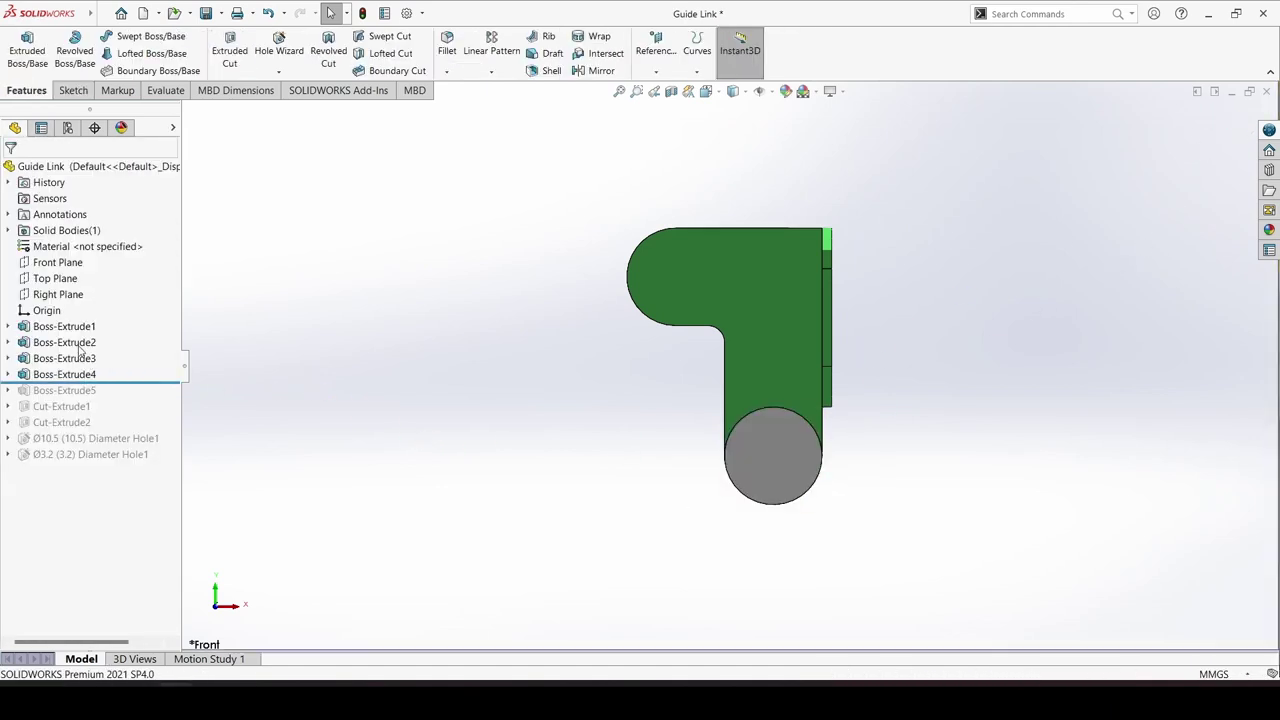
- Confirm Boss-Extrude4 as a 3.00 mm blind extrusion and roll forward to Boss-Extrude5
{"action": "left_click", "coordinate": [57, 376]}
{"action": "left_click", "coordinate": [66, 338]}
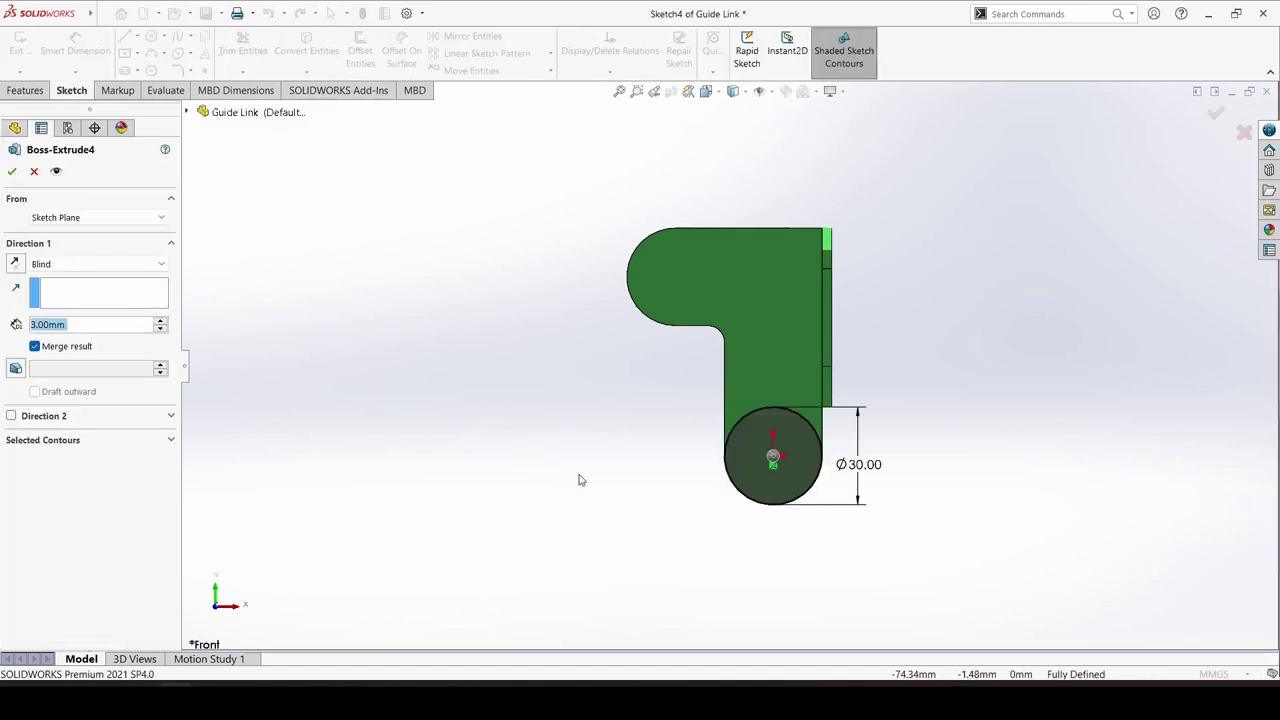
{"action": "middle_click_drag", "start_coordinate": [575, 480], "coordinate": [543, 480]}
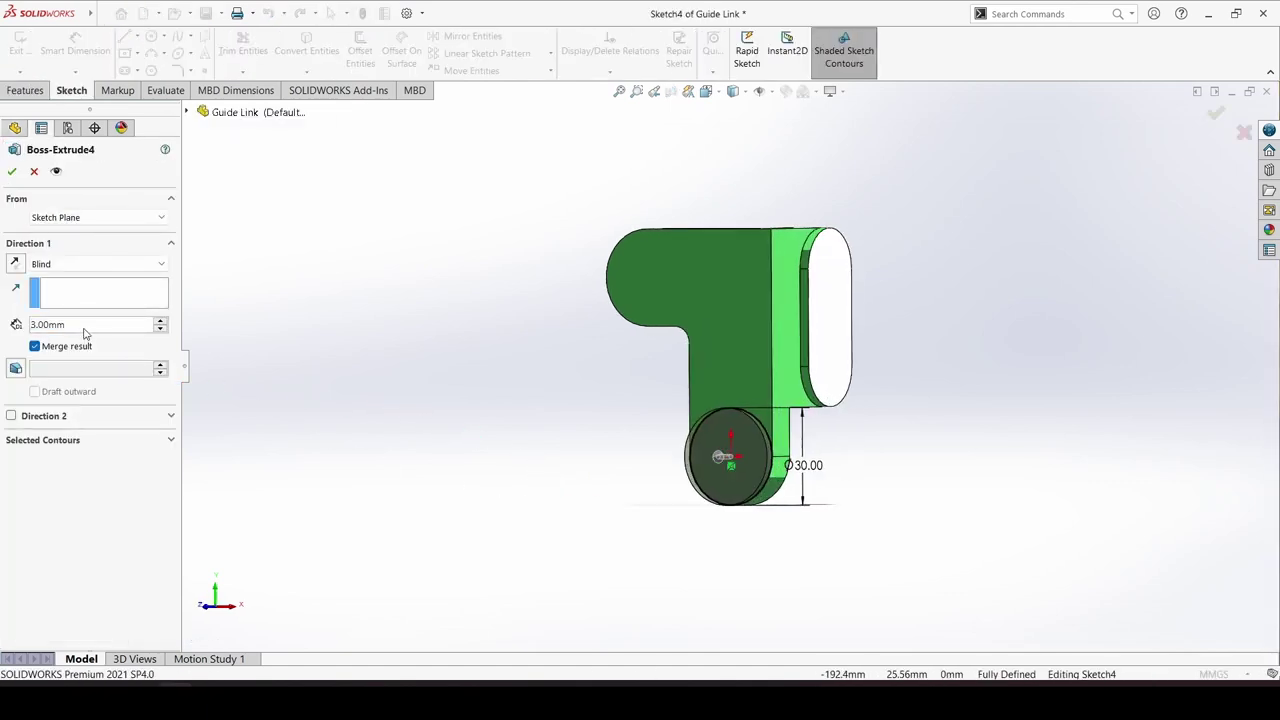
{"action": "scroll", "coordinate": [775, 508], "scroll_direction": "down", "scroll_amount": 3}
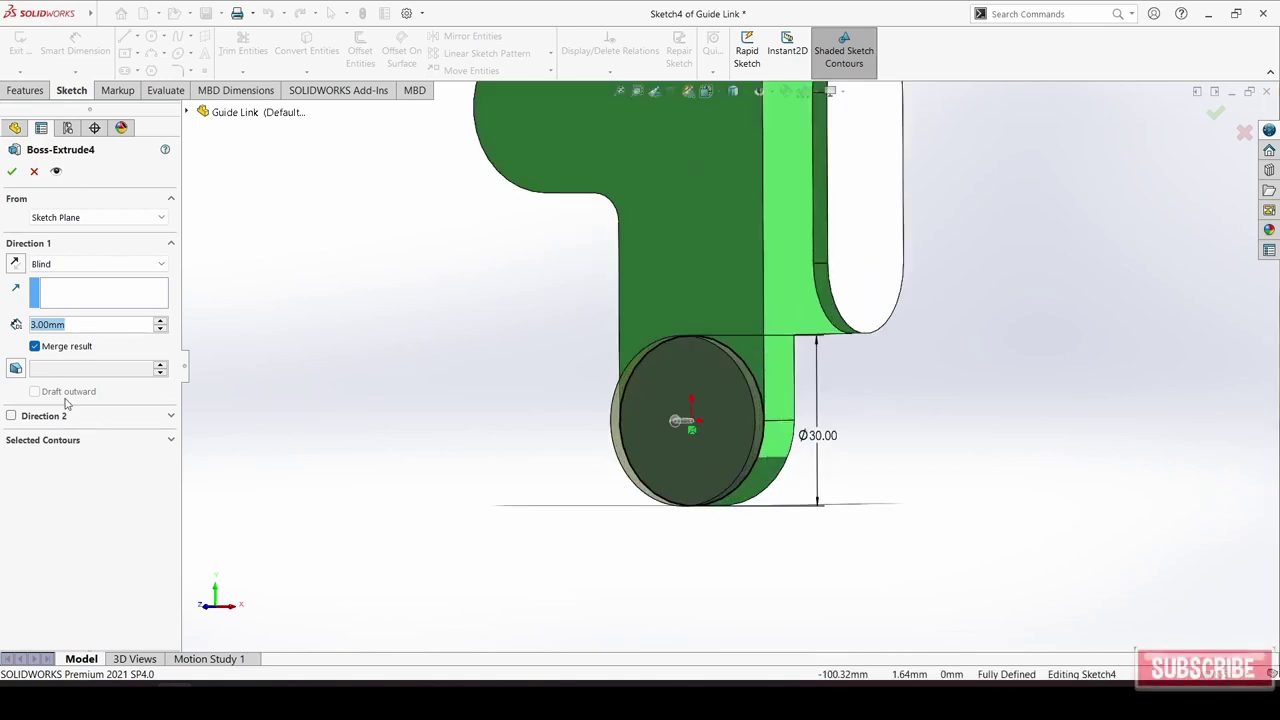
{"action": "left_click", "coordinate": [12, 171]}
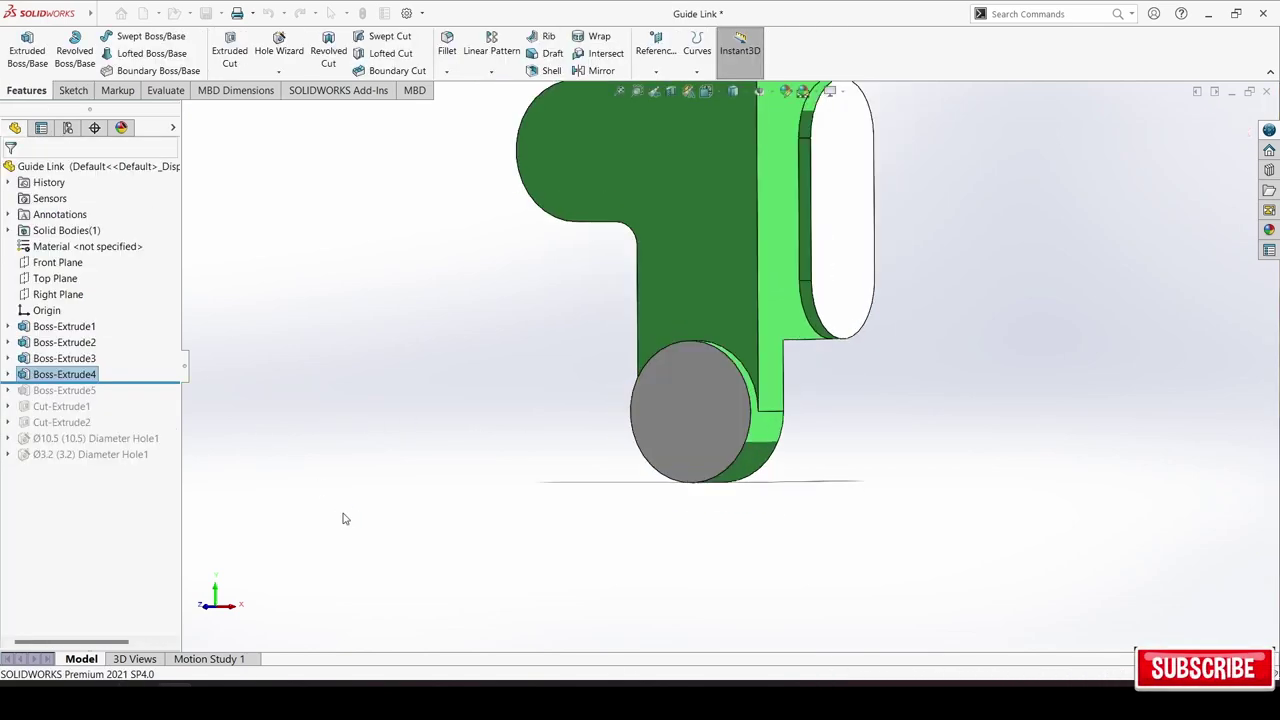
{"action": "left_click_drag", "start_coordinate": [90, 381], "coordinate": [90, 398]}
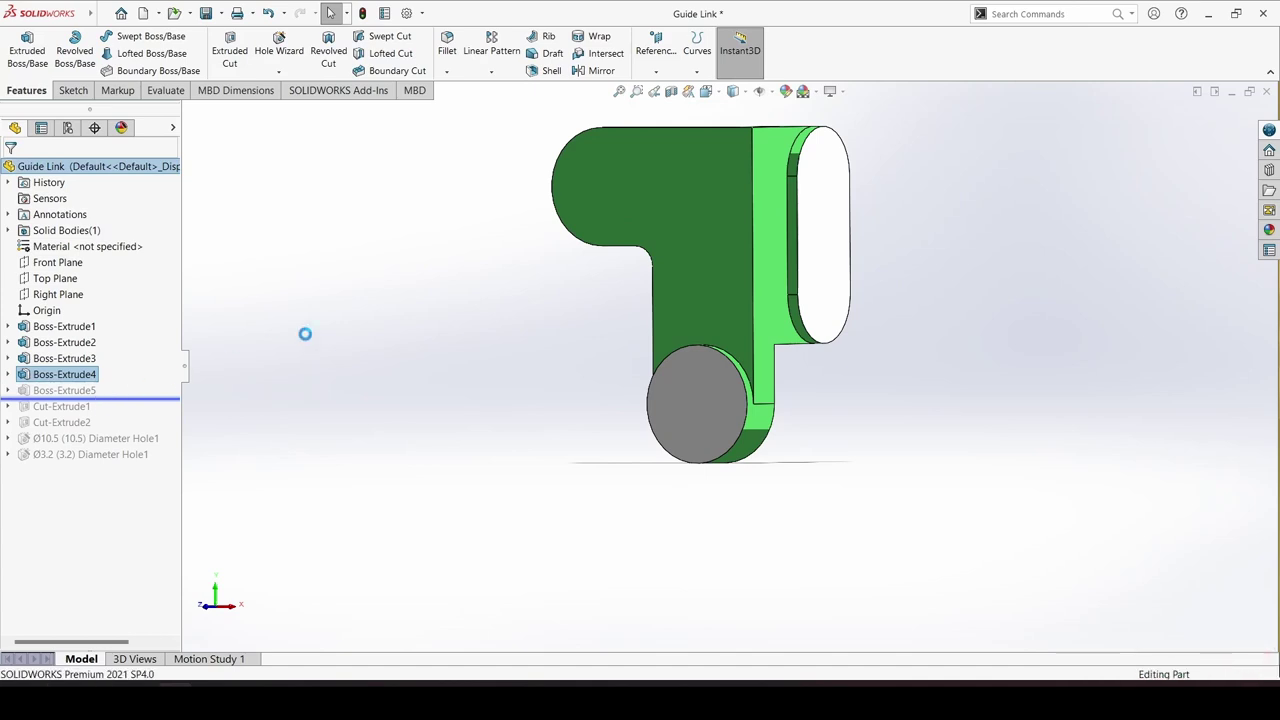
- Inspect Boss-Extrude5's Ø30 circle in Sketch5
{"action": "key", "text": "z"}
{"action": "left_click", "coordinate": [70, 391]}
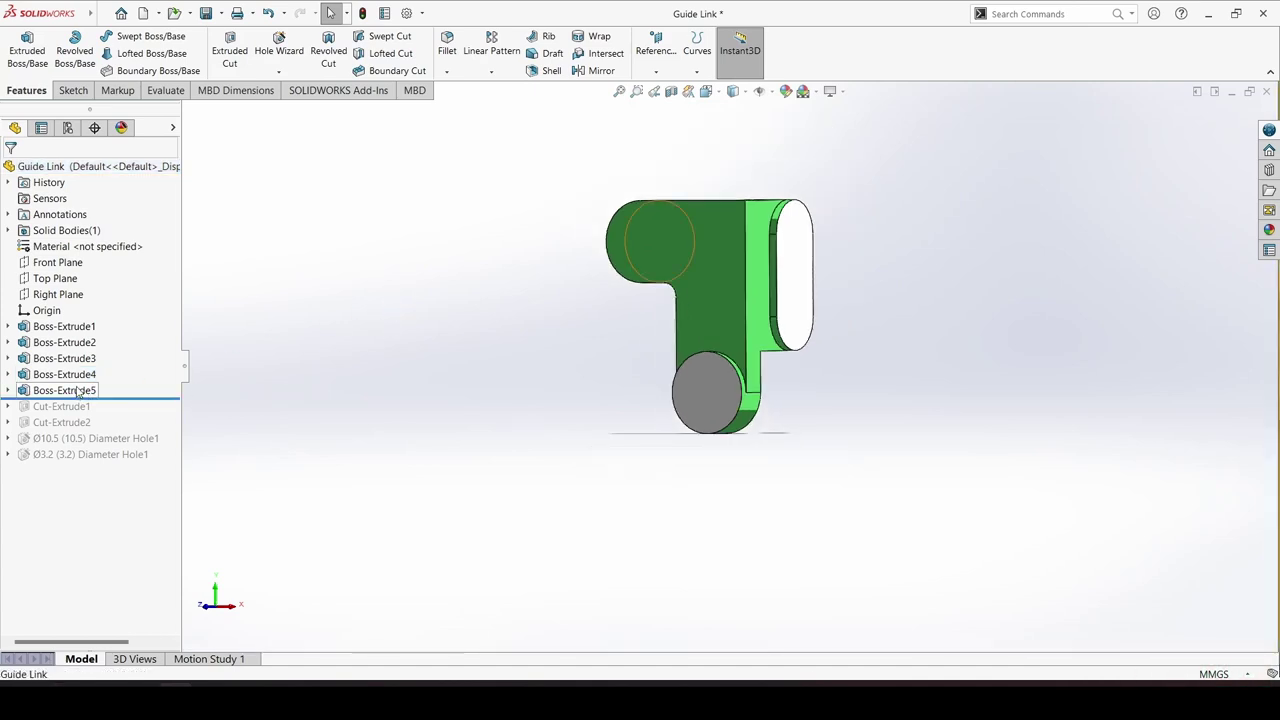
{"action": "left_click", "coordinate": [138, 354]}
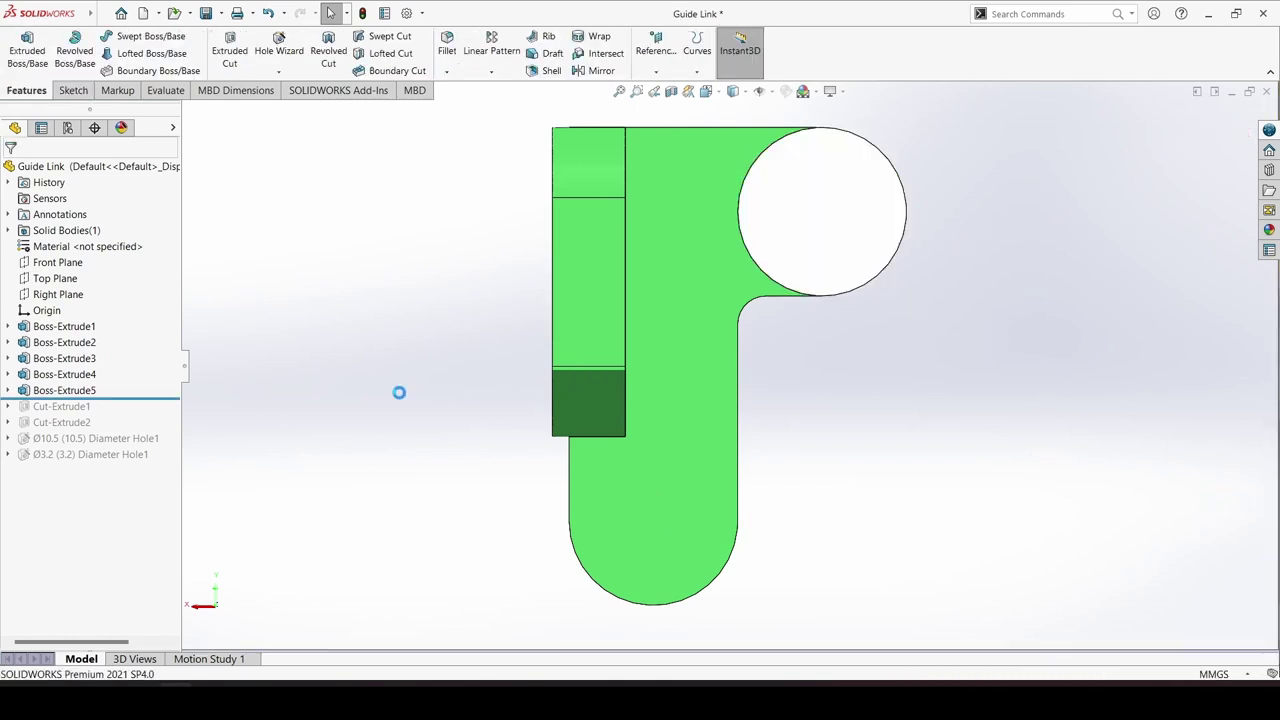
{"action": "left_click", "coordinate": [40, 390]}
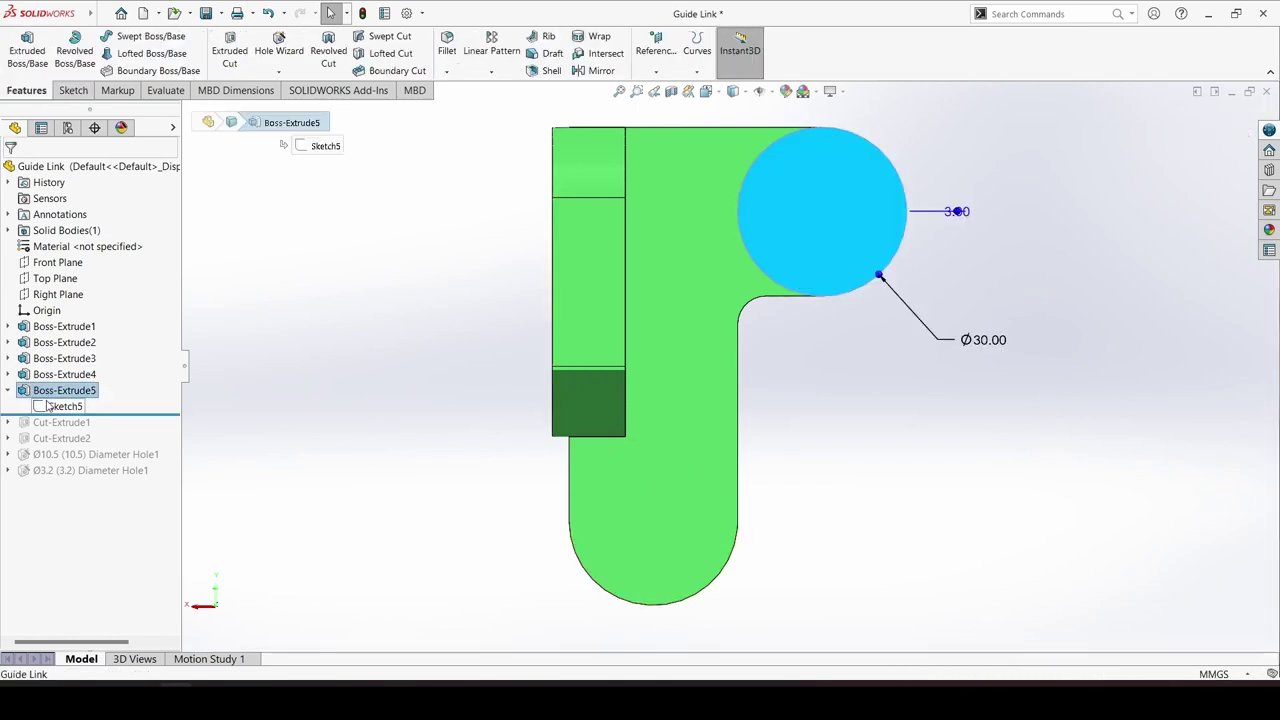
- Confirm Boss-Extrude5 as a 3.00 mm blind extrusion and orbit to face the hole
{"action": "left_click", "coordinate": [52, 392]}
{"action": "left_click", "coordinate": [61, 351]}
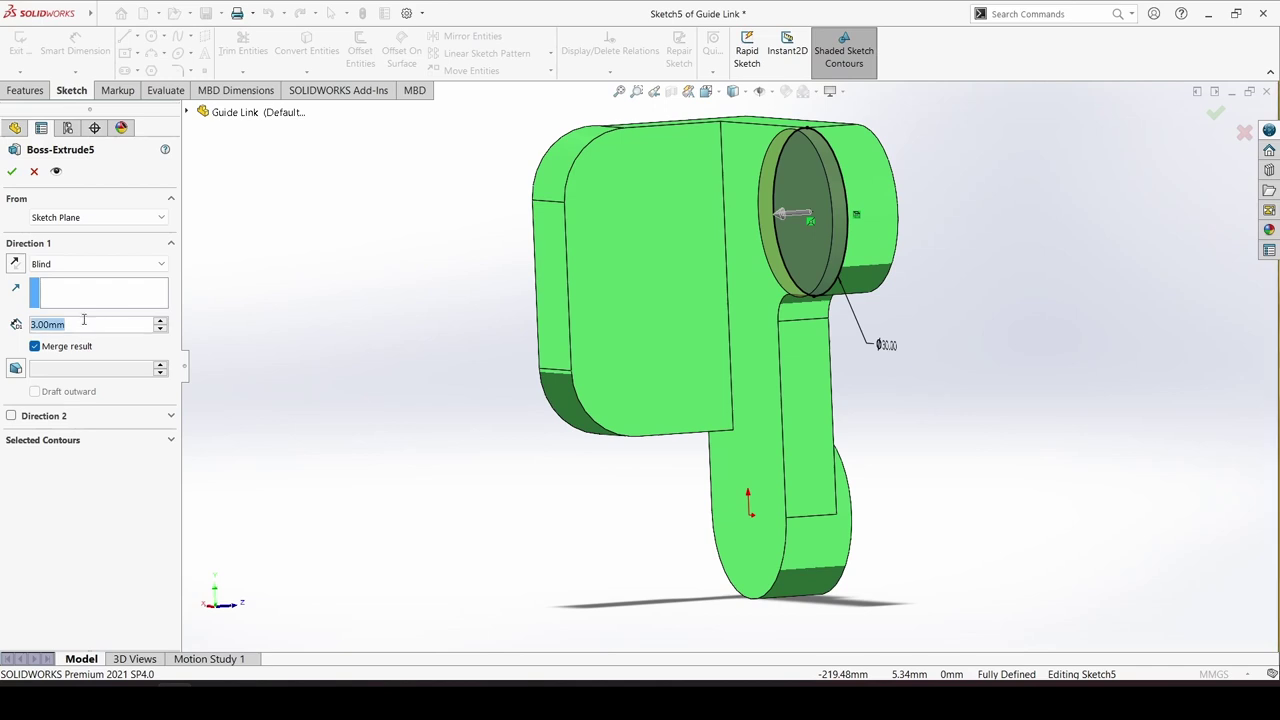
{"action": "left_click", "coordinate": [12, 172]}
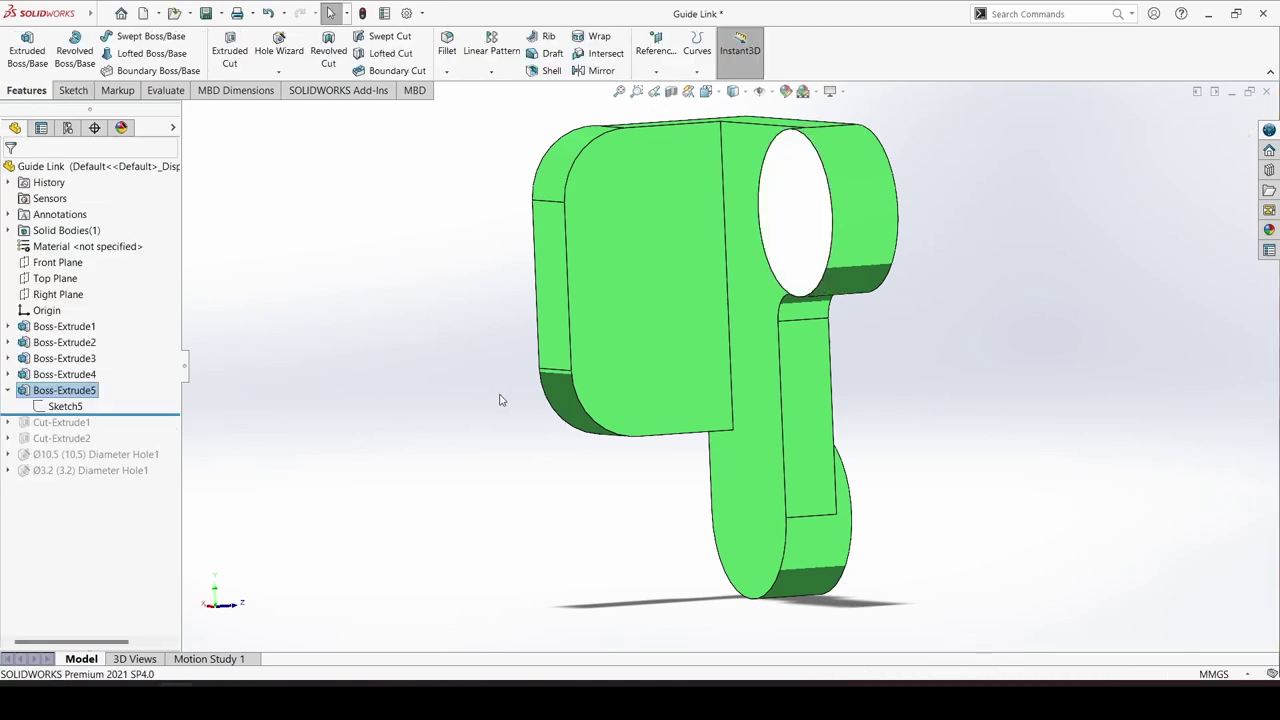
{"action": "scroll", "coordinate": [498, 392], "scroll_direction": "down", "scroll_amount": 2}
{"action": "scroll", "coordinate": [488, 388], "scroll_direction": "up", "scroll_amount": 2}
{"action": "middle_click_drag", "start_coordinate": [488, 388], "coordinate": [392, 399]}
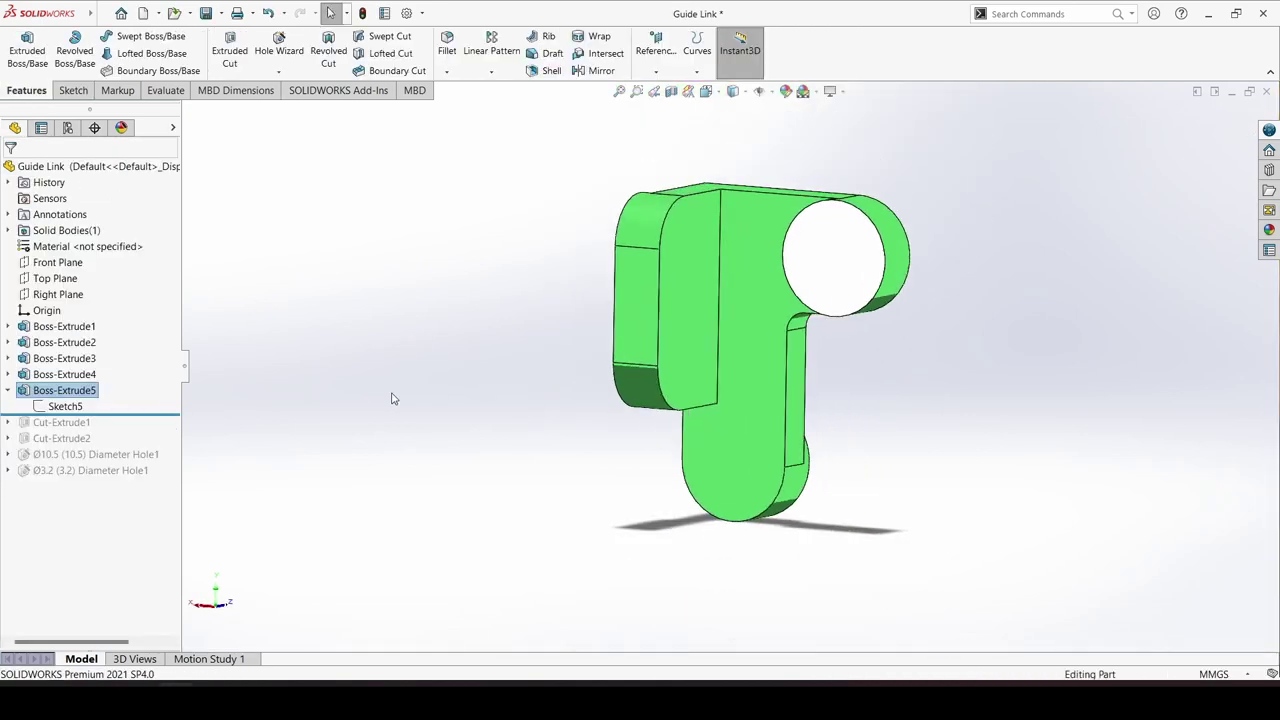
- Restore Cut-Extrude1, review its Ø17.50 circle sketch, and confirm the cut as Through All
{"action": "left_click_drag", "start_coordinate": [109, 414], "coordinate": [80, 427]}
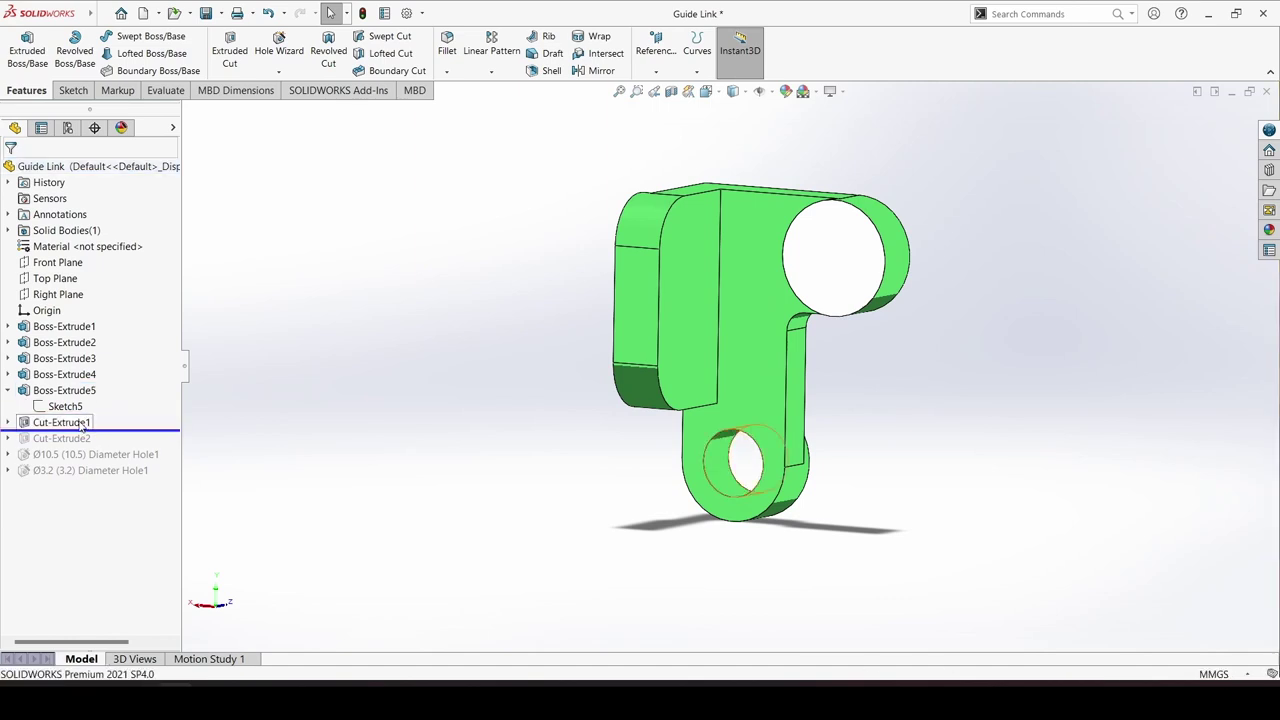
{"action": "left_click", "coordinate": [80, 422]}
{"action": "left_click", "coordinate": [107, 378]}
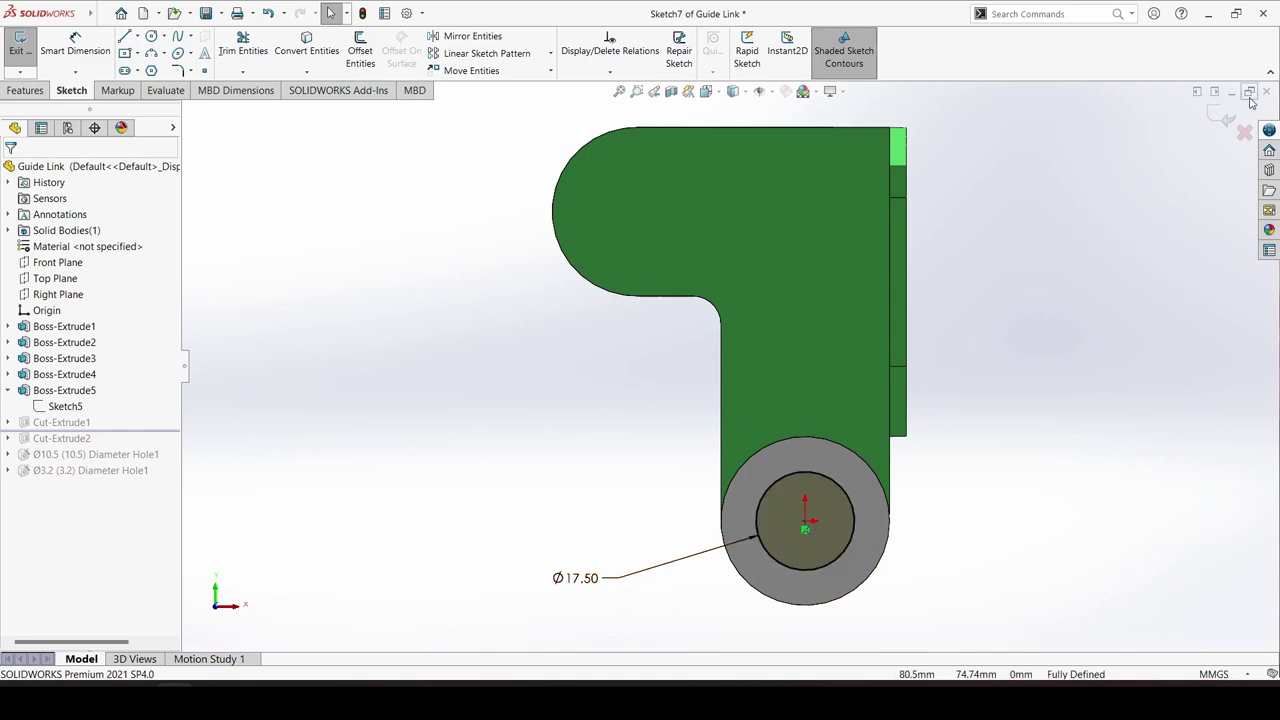
{"action": "left_click", "coordinate": [1228, 119]}
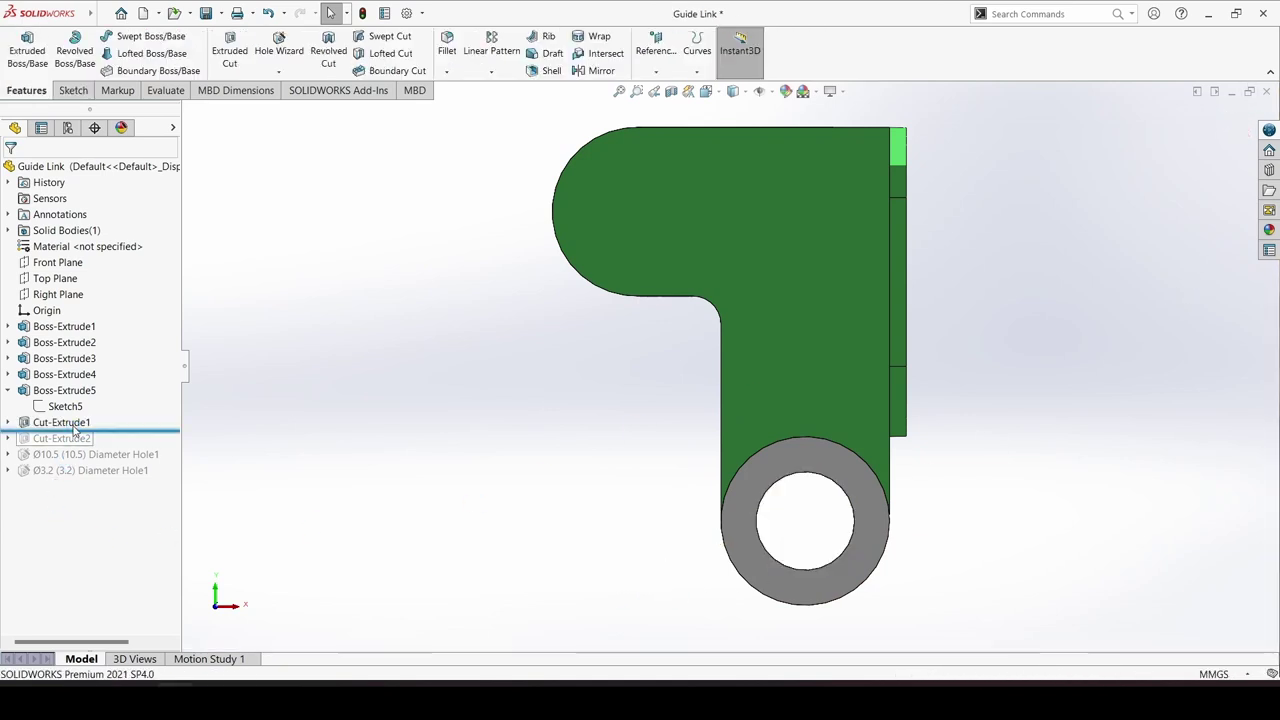
{"action": "left_click", "coordinate": [60, 422]}
{"action": "left_click", "coordinate": [85, 384]}
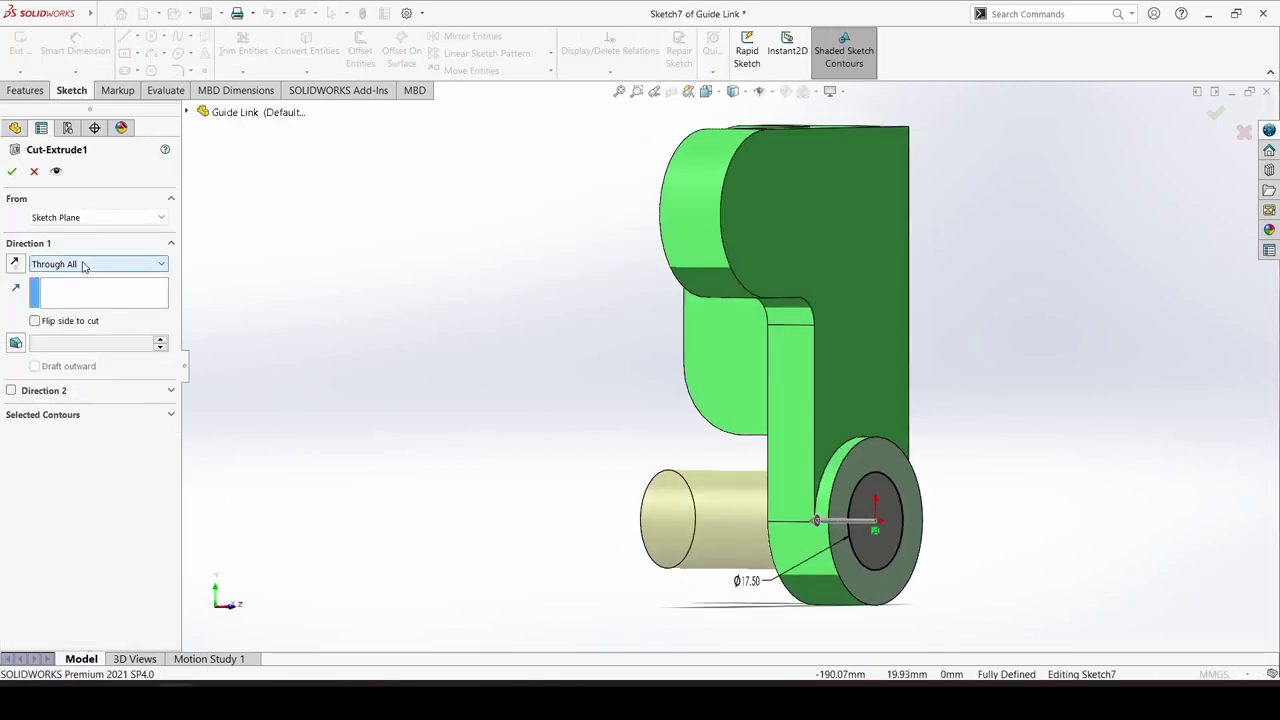
{"action": "left_click", "coordinate": [13, 172]}
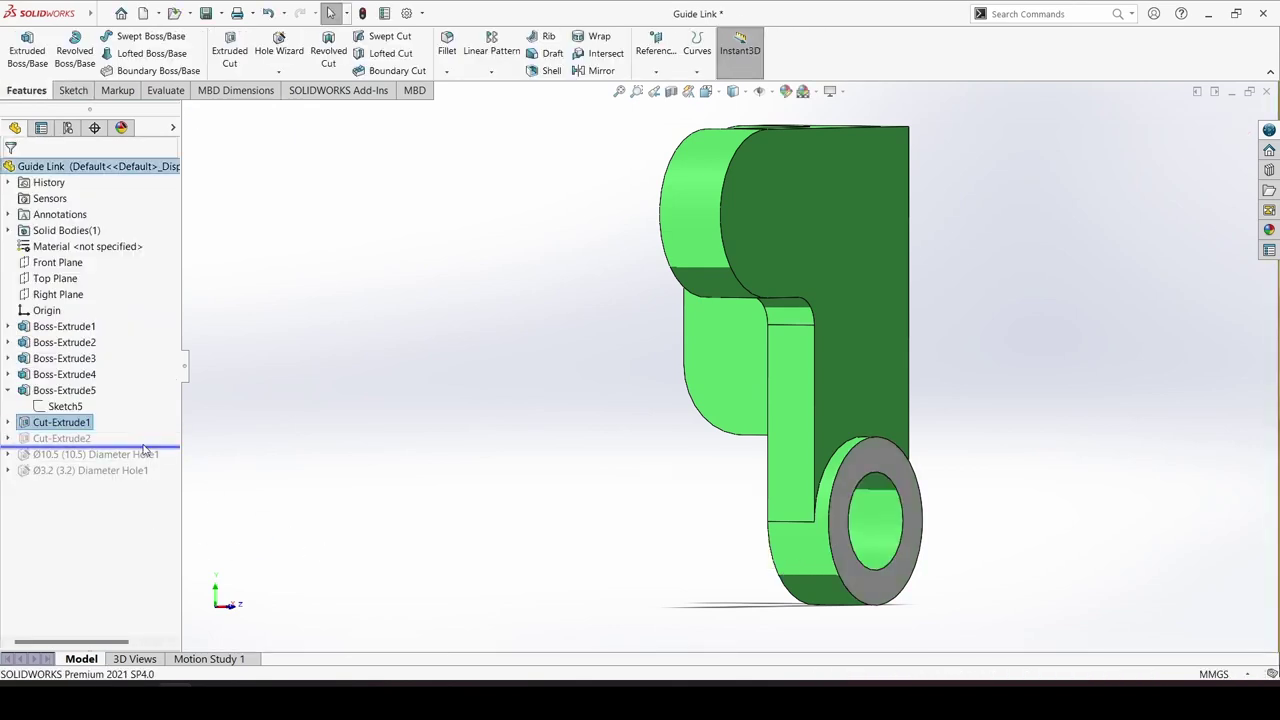
- Roll forward to Cut-Extrude2 and review its Ø11.50 circle sketch
{"action": "left_click_drag", "start_coordinate": [145, 428], "coordinate": [85, 442]}
{"action": "left_click", "coordinate": [84, 440]}
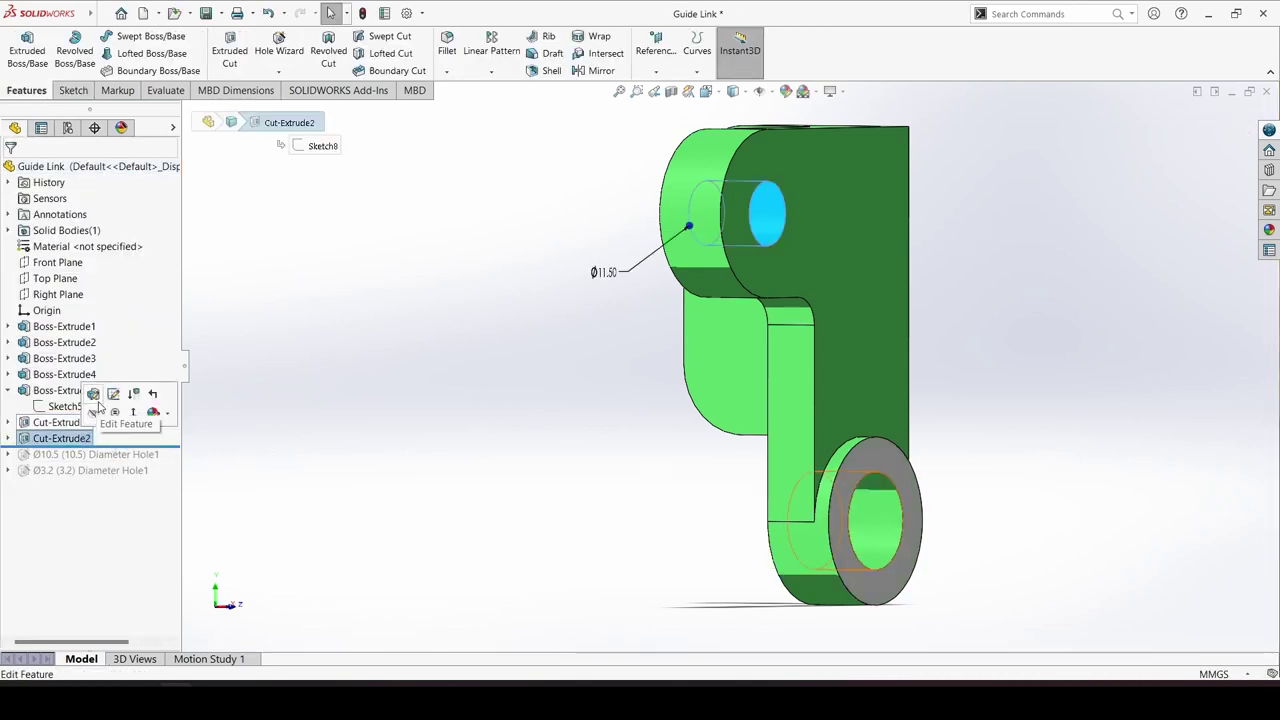
{"action": "left_click", "coordinate": [113, 398]}
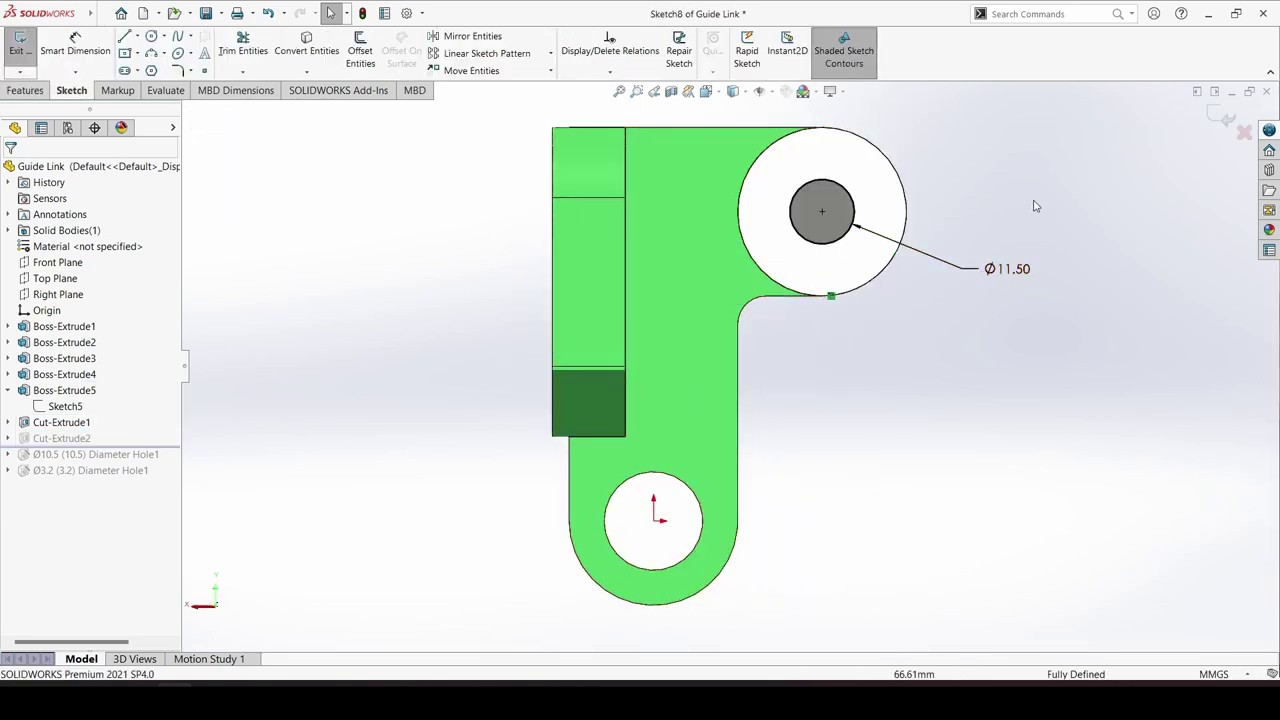
{"action": "left_click", "coordinate": [1228, 120]}
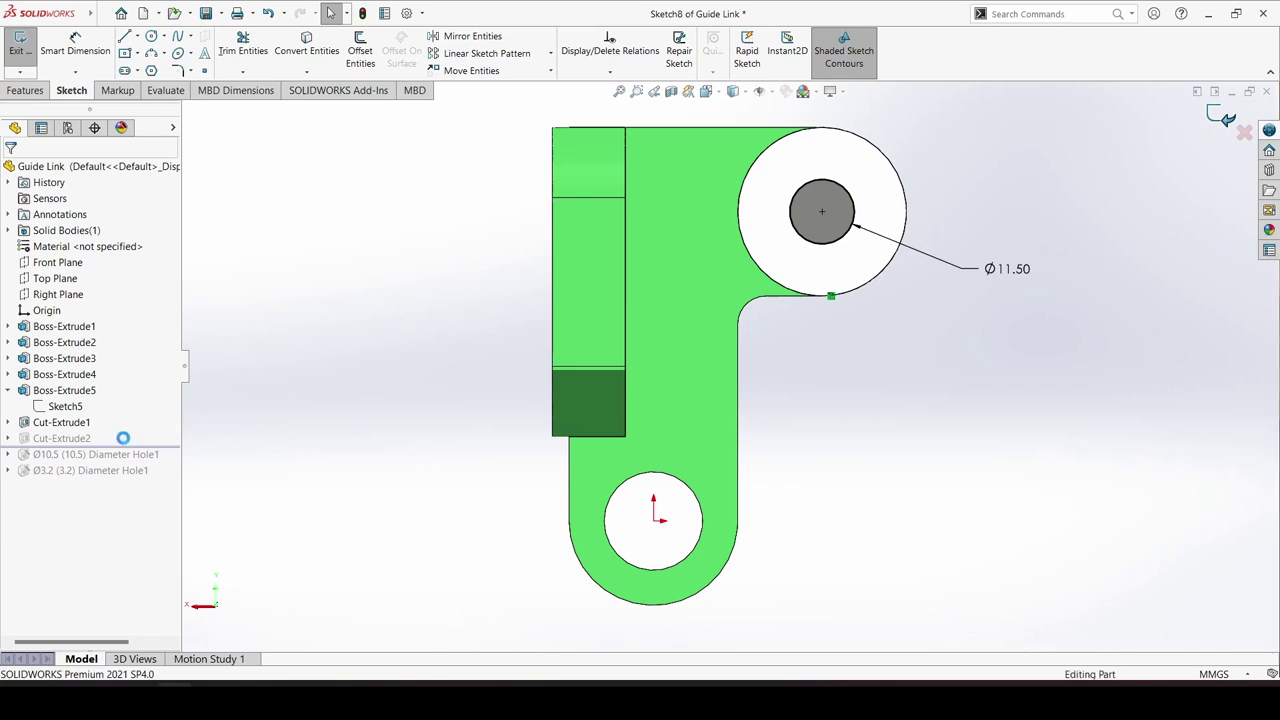
- Confirm Cut-Extrude2 as a Through All cut and roll the tree past it
{"action": "left_click", "coordinate": [84, 440]}
{"action": "left_click", "coordinate": [111, 397]}
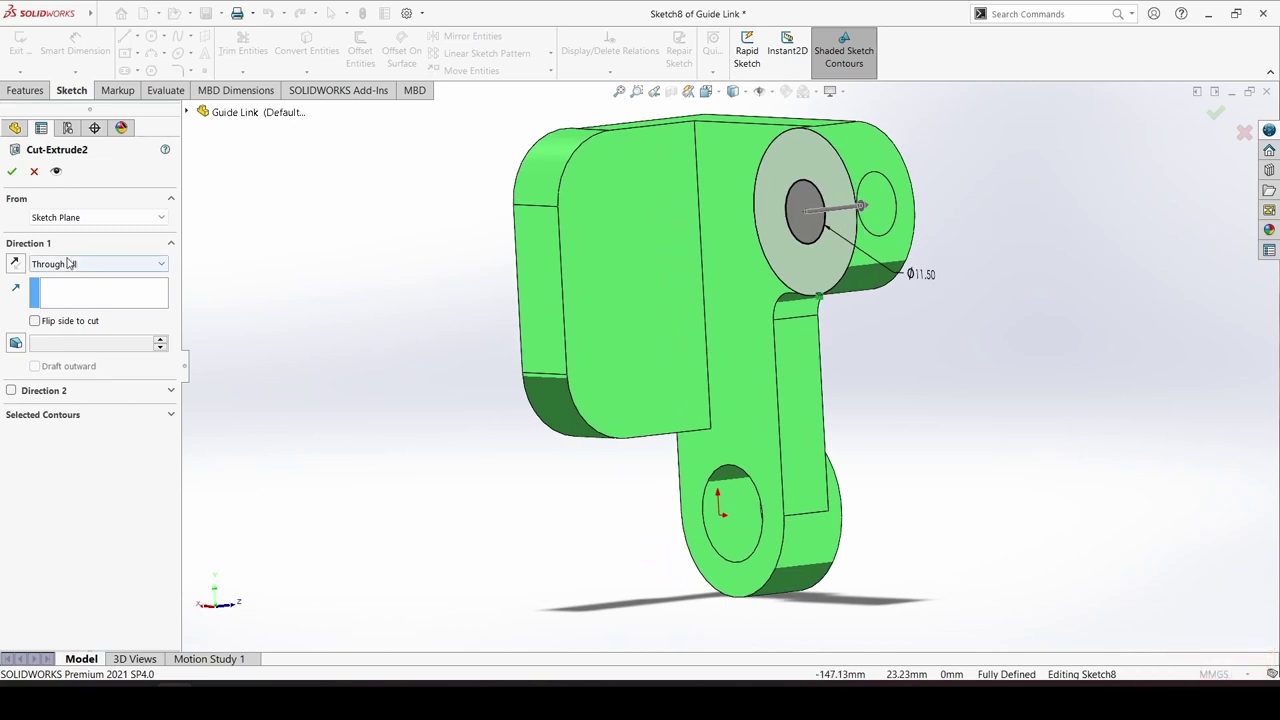
{"action": "middle_click_drag", "start_coordinate": [490, 350], "coordinate": [490, 369]}
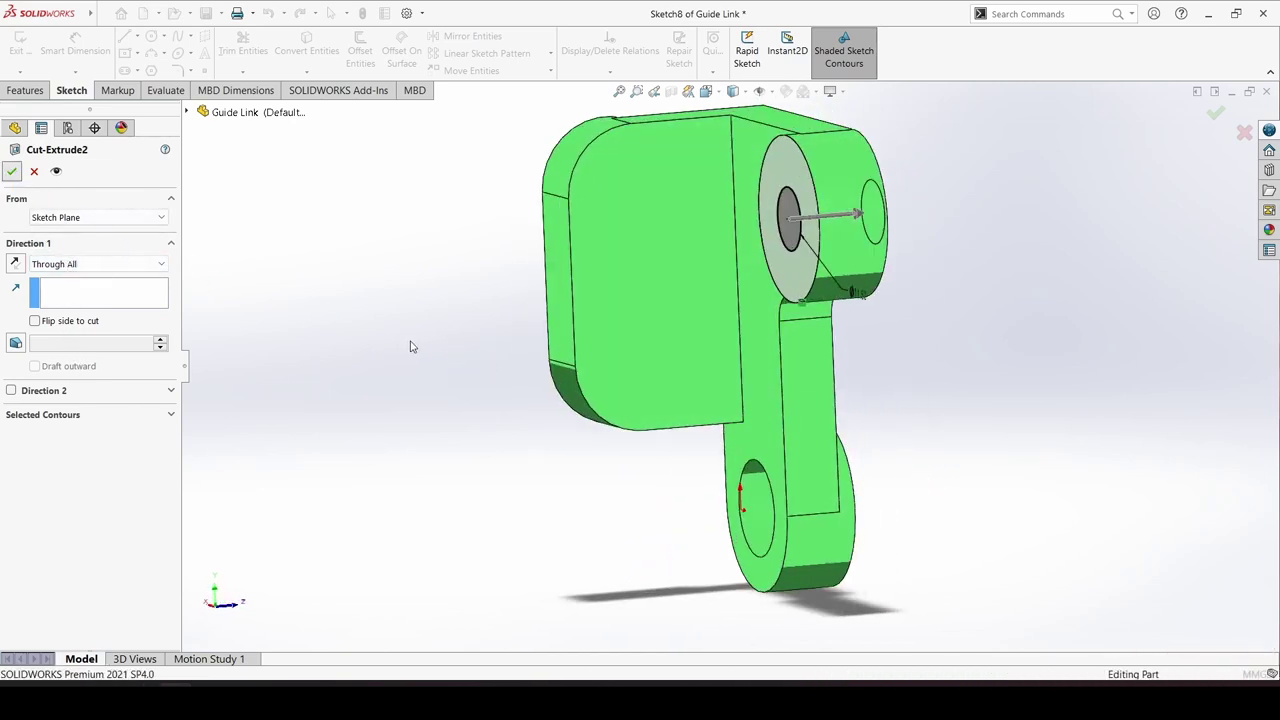
{"action": "key", "text": "Return"}
{"action": "scroll", "coordinate": [429, 334], "scroll_direction": "down", "scroll_amount": 3}
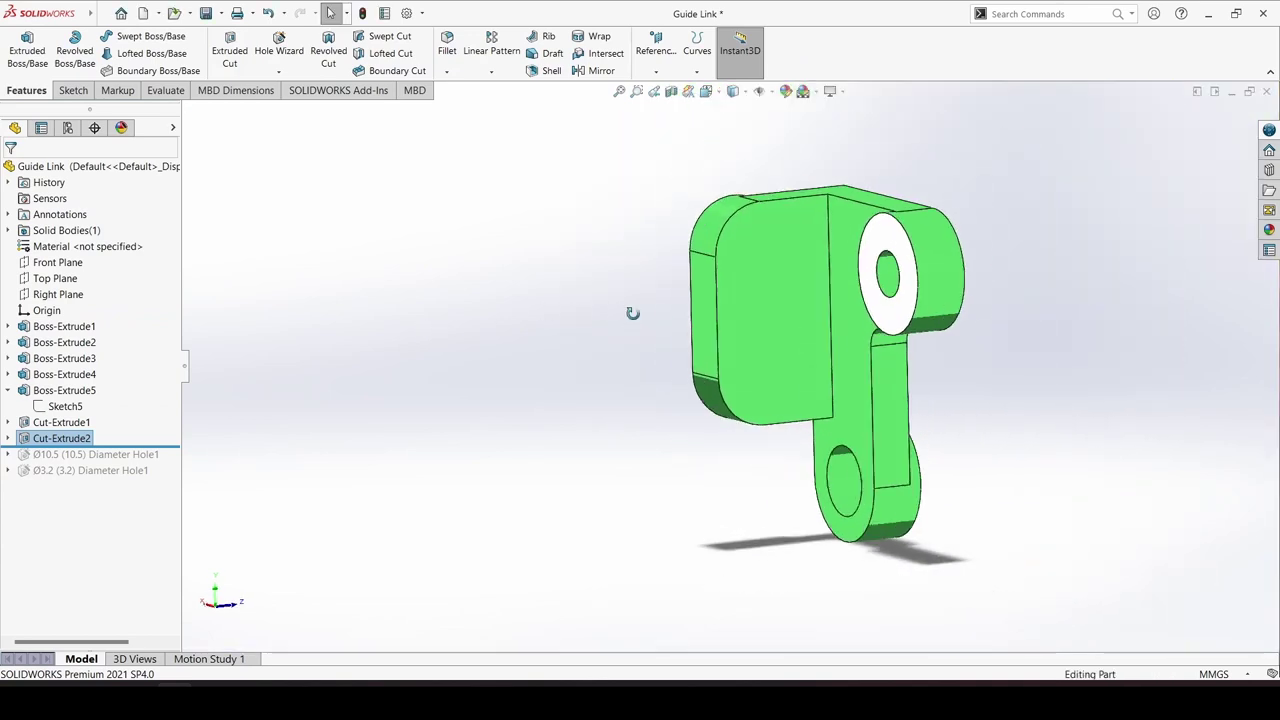
{"action": "middle_click_drag", "start_coordinate": [600, 310], "coordinate": [640, 330]}
{"action": "left_click_drag", "start_coordinate": [57, 445], "coordinate": [64, 462]}
- Edit Ø10.5 Diameter Hole1, dimension its two hole positions 30.00 apart, and confirm
{"action": "left_click", "coordinate": [75, 454]}
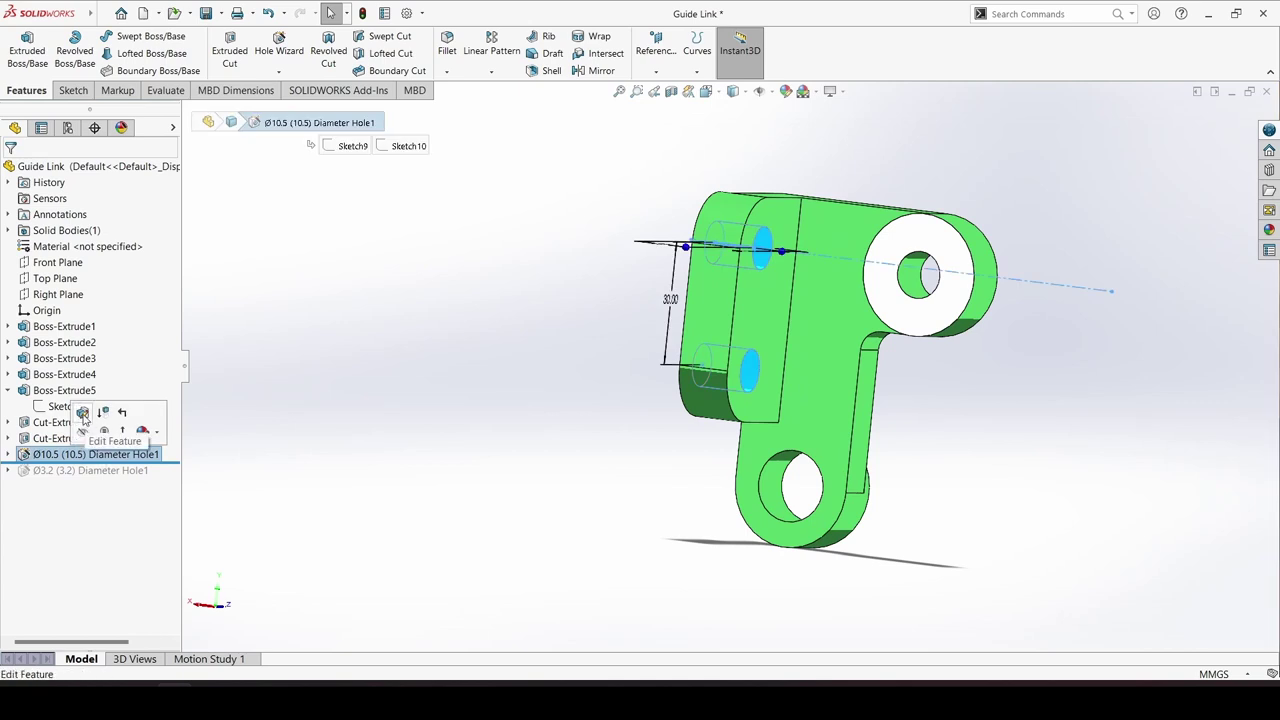
{"action": "left_click", "coordinate": [85, 420]}
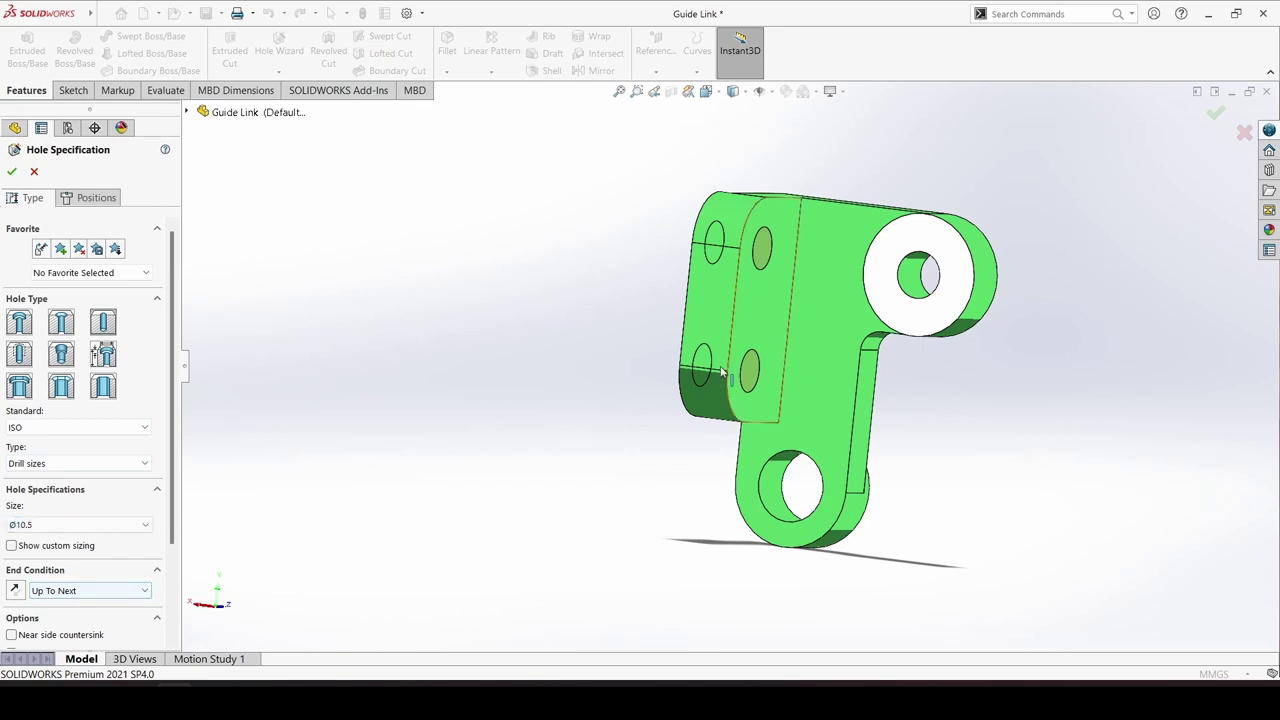
{"action": "left_click", "coordinate": [96, 198]}
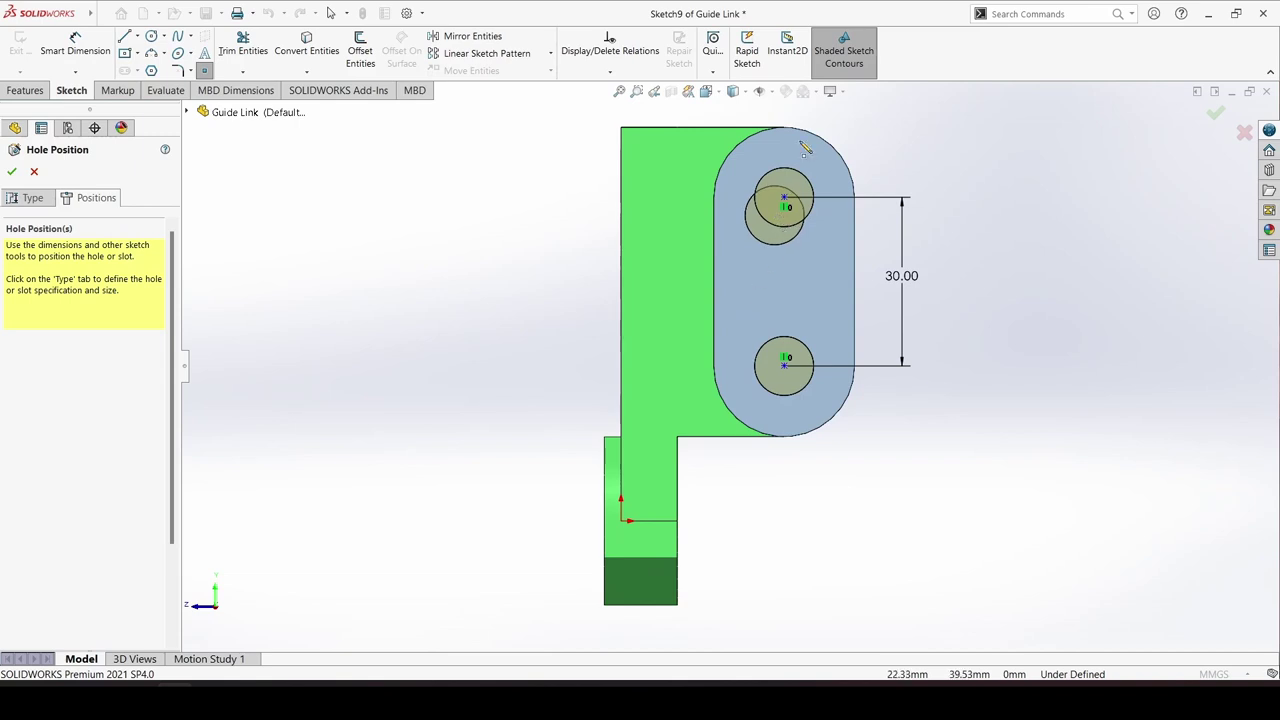
{"action": "left_click", "coordinate": [89, 48]}
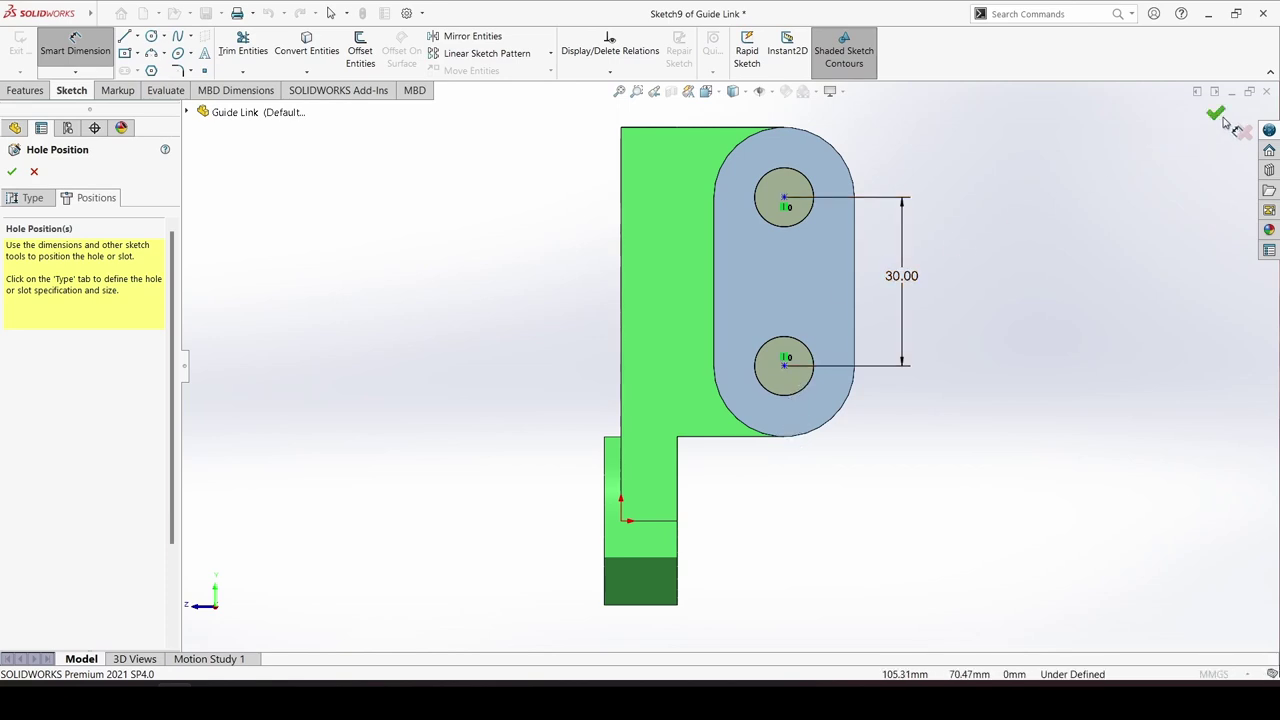
{"action": "key", "text": "Return"}
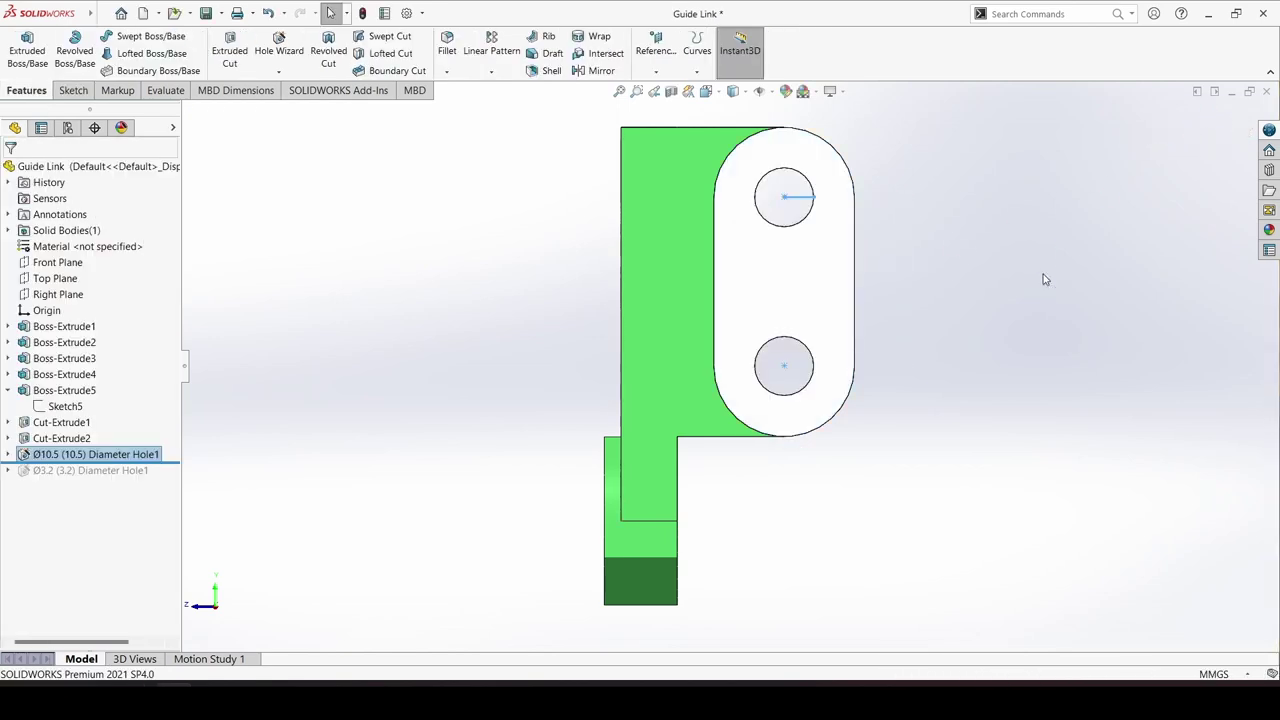
{"action": "mouse_move", "coordinate": [1043, 277]}
{"action": "middle_mouse_down"}
{"action": "mouse_move", "coordinate": [876, 298]}
{"action": "mouse_move", "coordinate": [875, 314]}
{"action": "middle_mouse_up"}
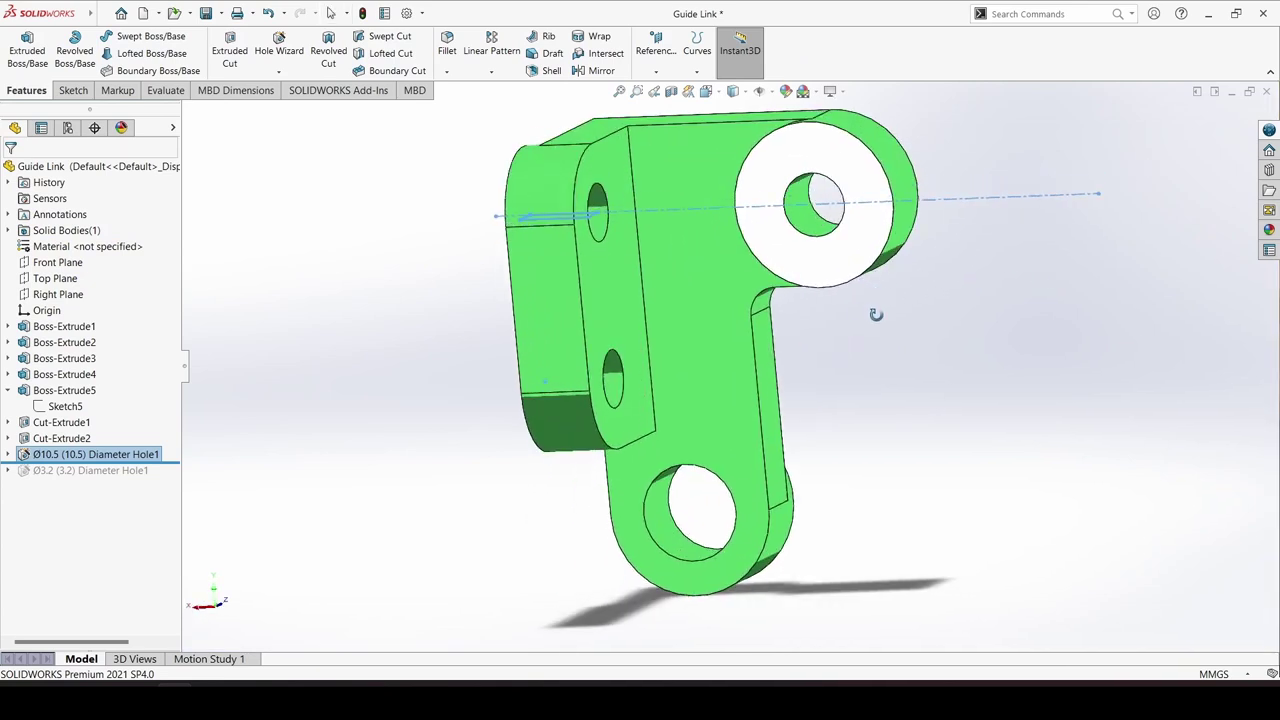
{"action": "scroll", "coordinate": [352, 397], "scroll_direction": "down", "scroll_amount": 2}
{"action": "scroll", "coordinate": [455, 387], "scroll_direction": "up", "scroll_amount": 3}
{"action": "scroll", "coordinate": [480, 360], "scroll_direction": "up", "scroll_amount": 2}
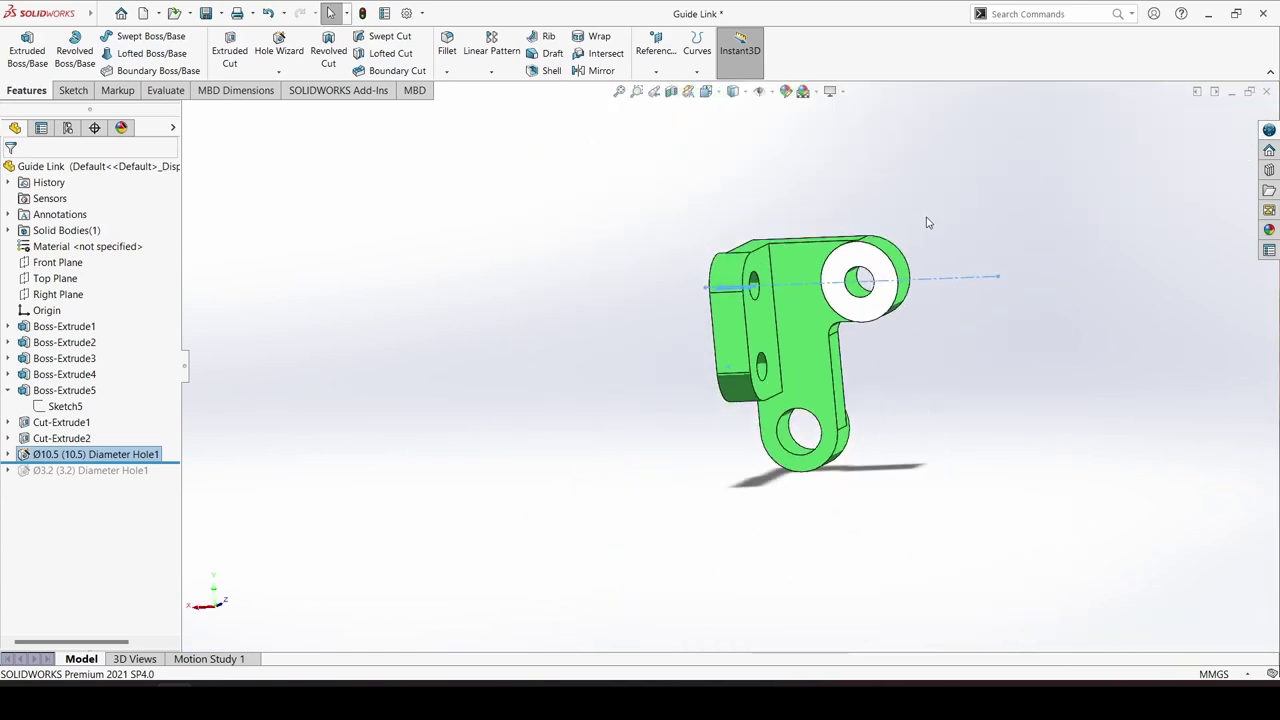
- Roll forward to Ø3.2 Diameter Hole1 and open it for editing
{"action": "left_click_drag", "start_coordinate": [152, 460], "coordinate": [145, 477]}
{"action": "left_click", "coordinate": [120, 470]}
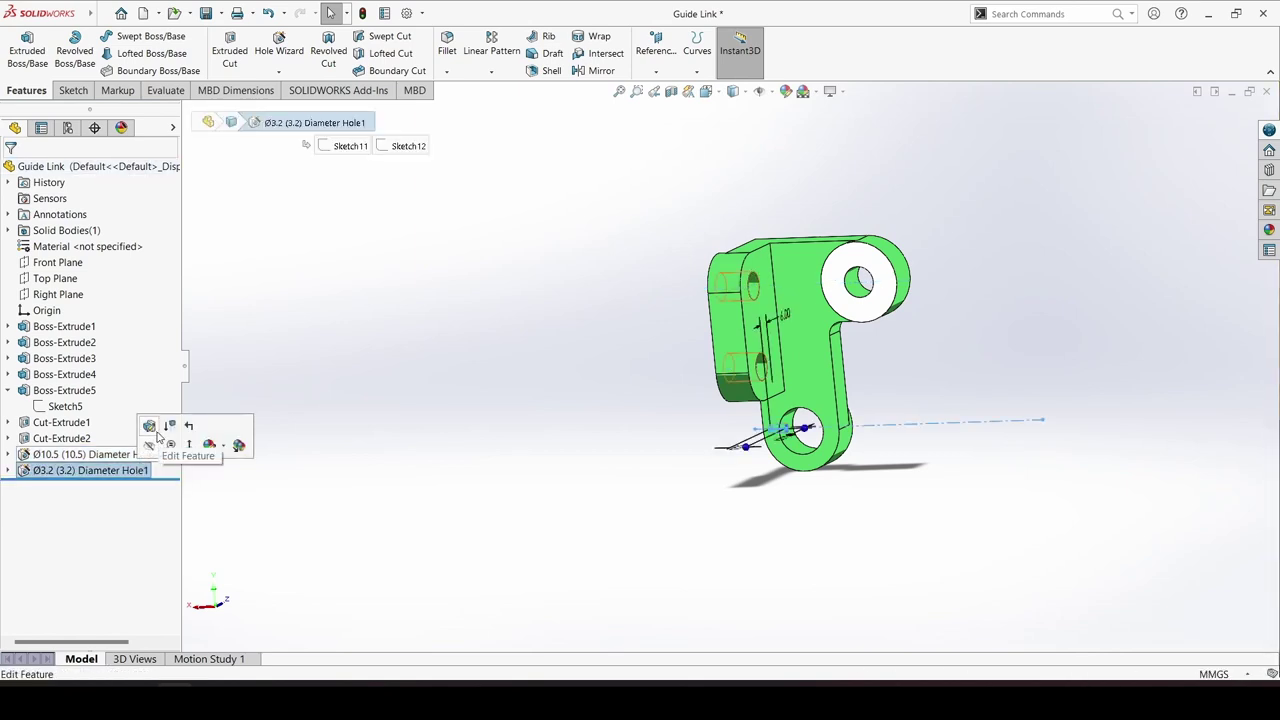
{"action": "left_click", "coordinate": [149, 426]}
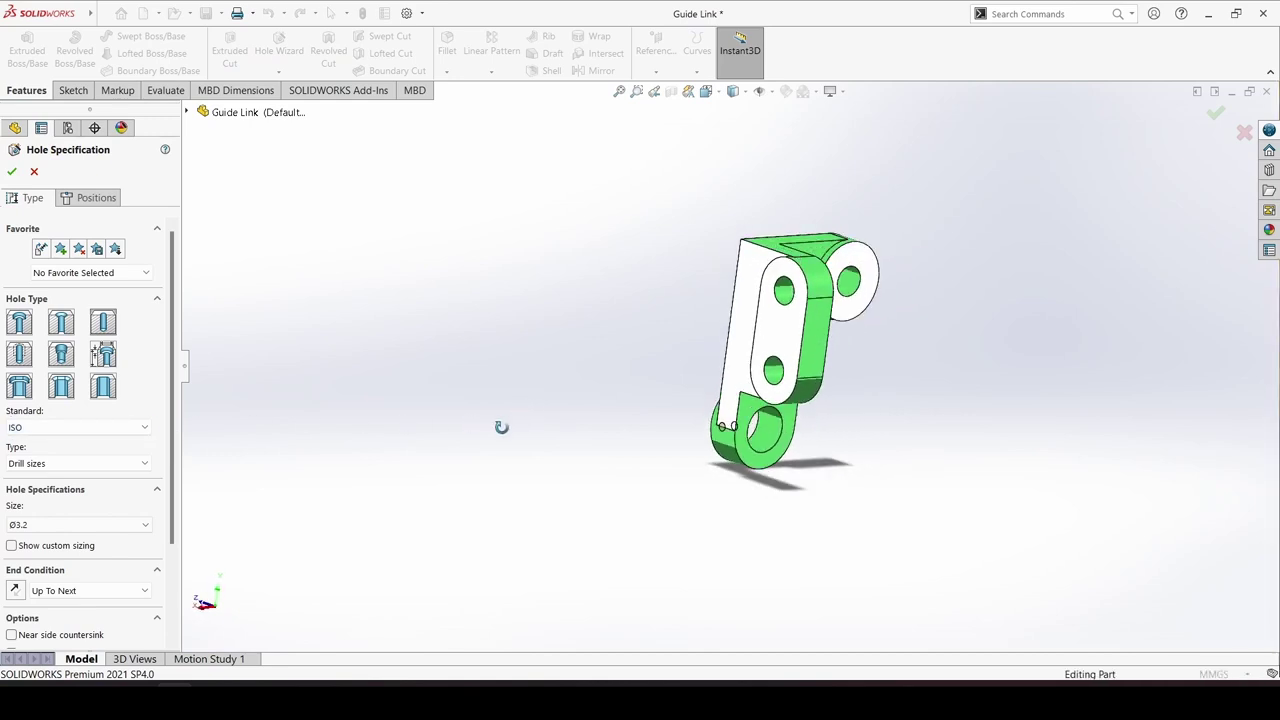
{"action": "scroll", "coordinate": [770, 410], "scroll_direction": "down", "scroll_amount": 2}
{"action": "scroll", "coordinate": [760, 425], "scroll_direction": "down", "scroll_amount": 3}
{"action": "scroll", "coordinate": [749, 434], "scroll_direction": "down", "scroll_amount": 2}
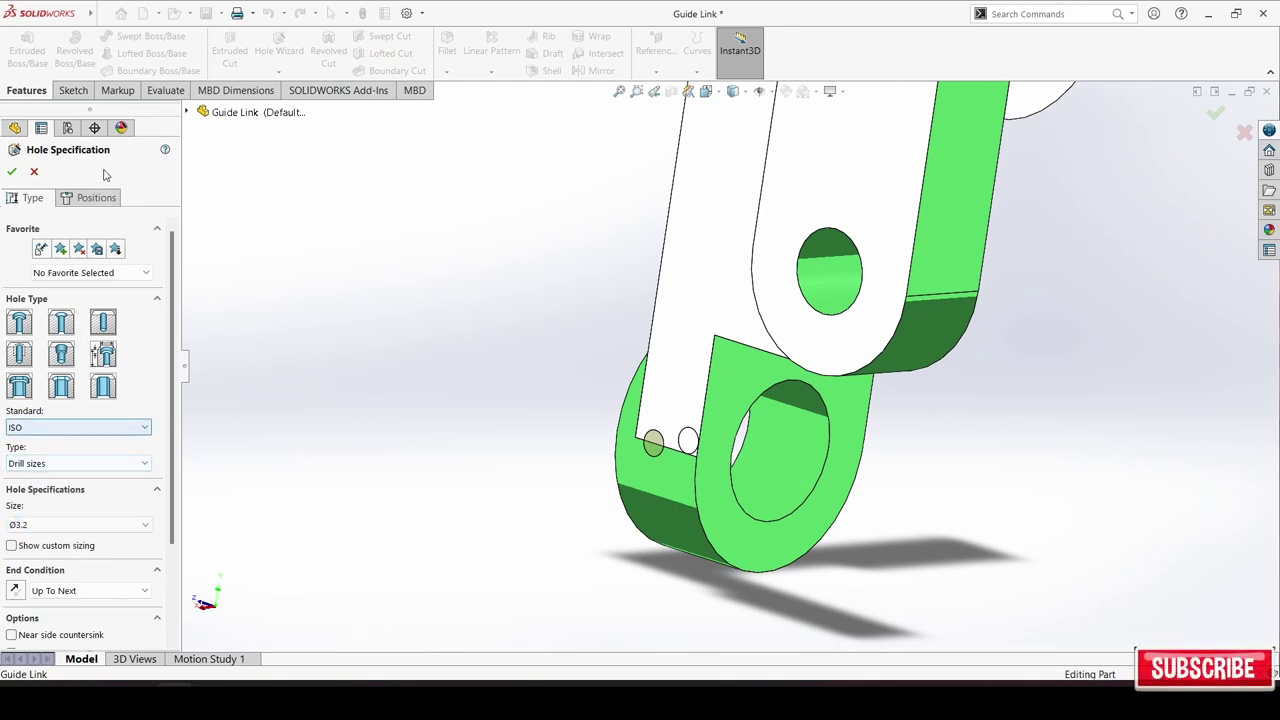
- Place the Ø3.2 hole point at the lower notch corner, 6.00 from the edge, and confirm
{"action": "left_click", "coordinate": [97, 199]}
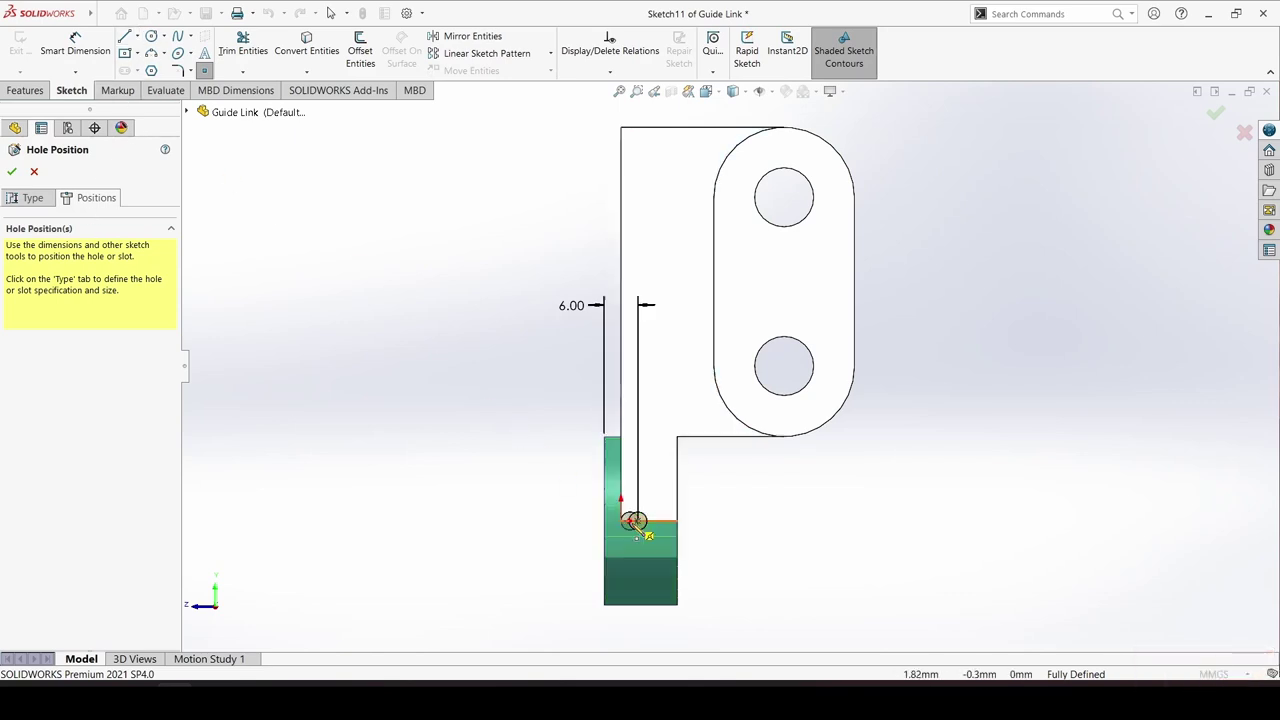
{"action": "scroll", "coordinate": [631, 548], "scroll_direction": "down", "scroll_amount": 3}
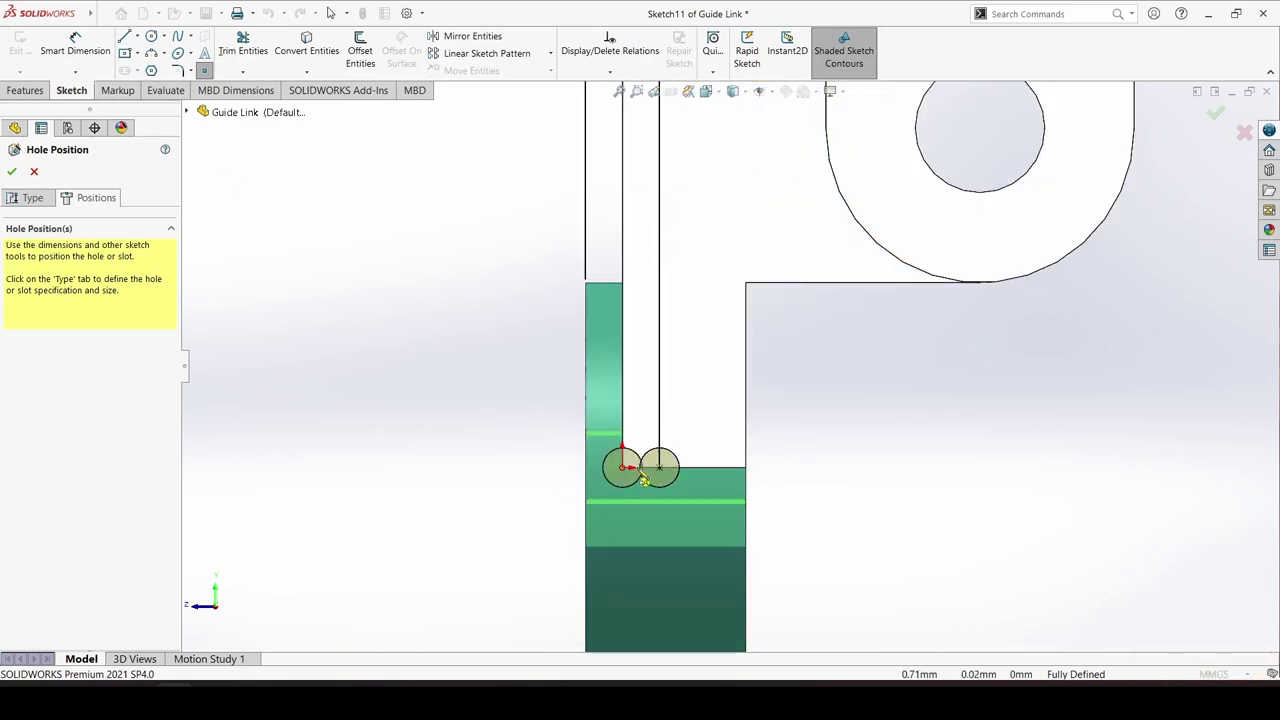
{"action": "left_click", "coordinate": [659, 467]}
{"action": "scroll", "coordinate": [548, 491], "scroll_direction": "up", "scroll_amount": 2}
{"action": "scroll", "coordinate": [616, 383], "scroll_direction": "up", "scroll_amount": 1}
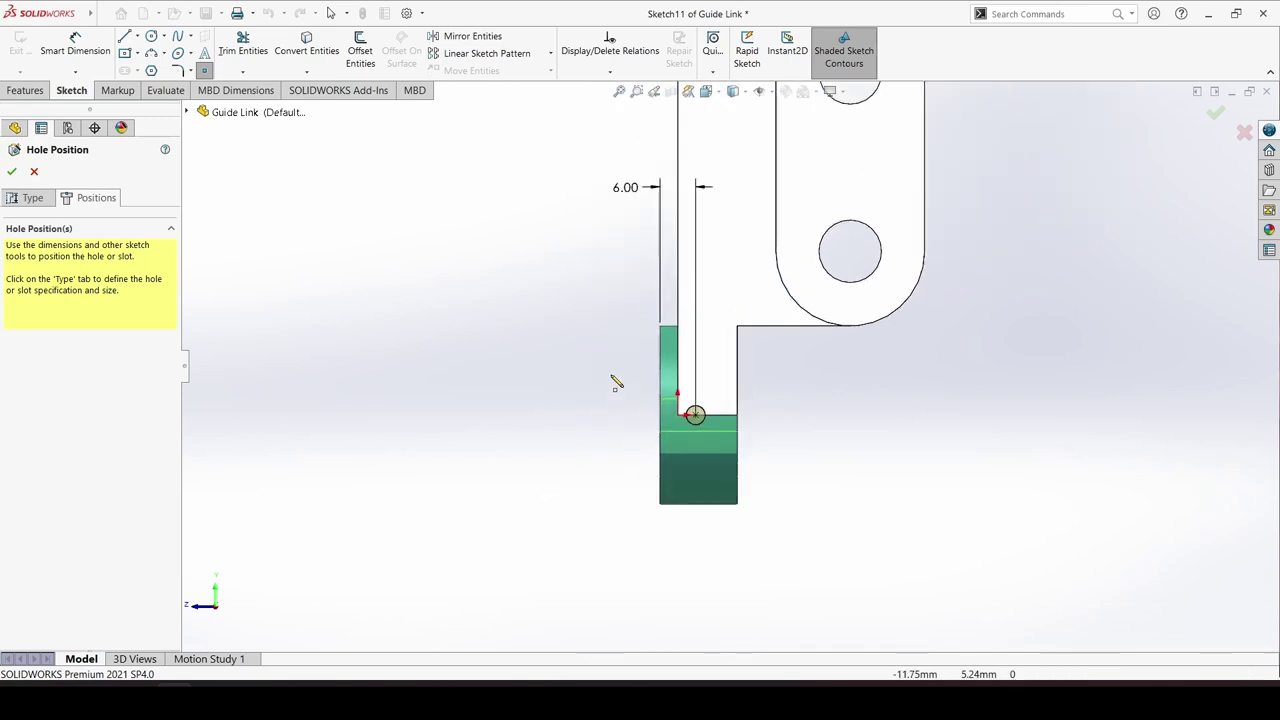
{"action": "scroll", "coordinate": [566, 351], "scroll_direction": "up", "scroll_amount": 1}
{"action": "scroll", "coordinate": [567, 353], "scroll_direction": "up", "scroll_amount": 2}
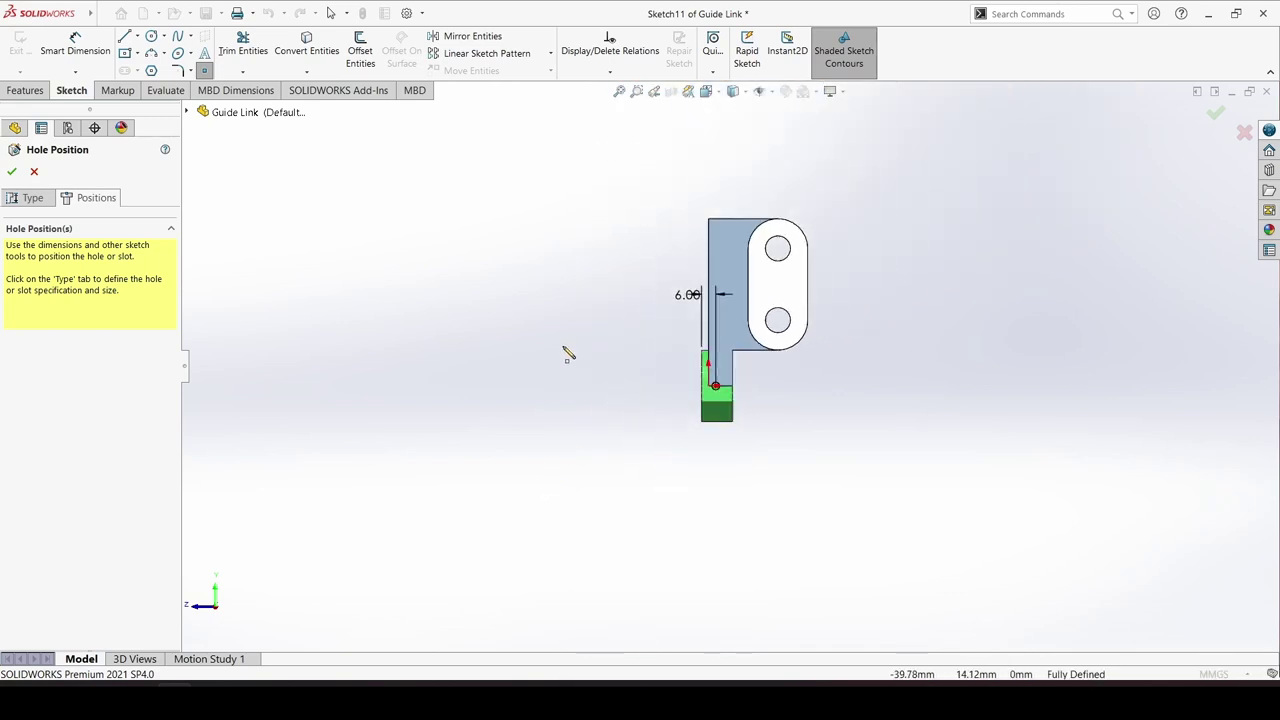
{"action": "key", "text": "Return"}
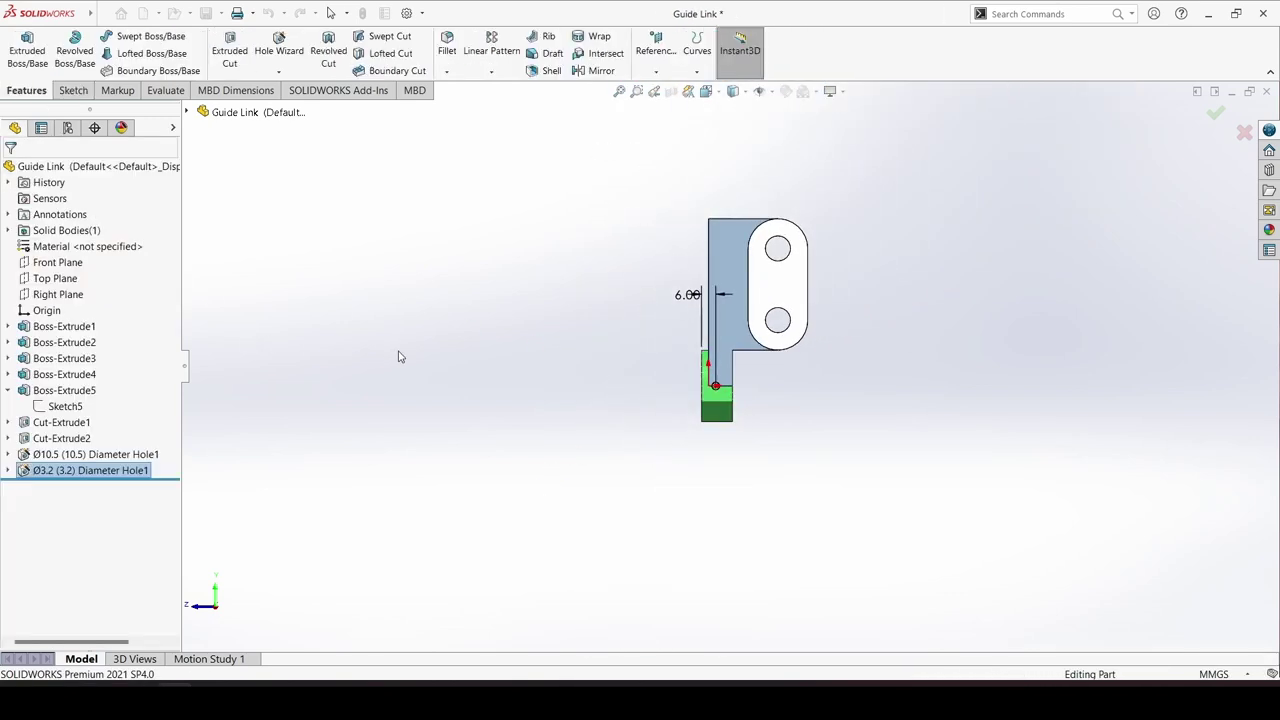
- Zoom out and switch the Guide Link part to isometric view using the view cube
{"action": "scroll", "coordinate": [809, 183], "scroll_direction": "down", "scroll_amount": 1}
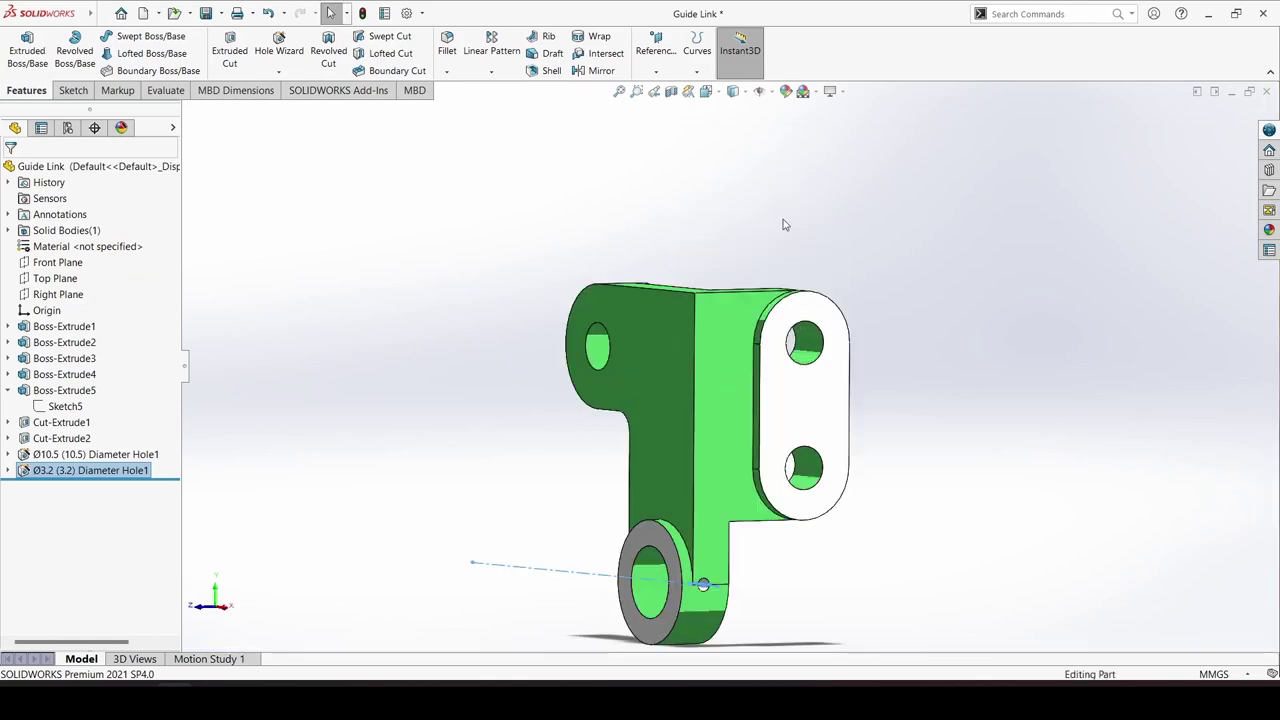
{"action": "scroll", "coordinate": [783, 224], "scroll_direction": "down", "scroll_amount": 1}
{"action": "left_click", "coordinate": [707, 93]}
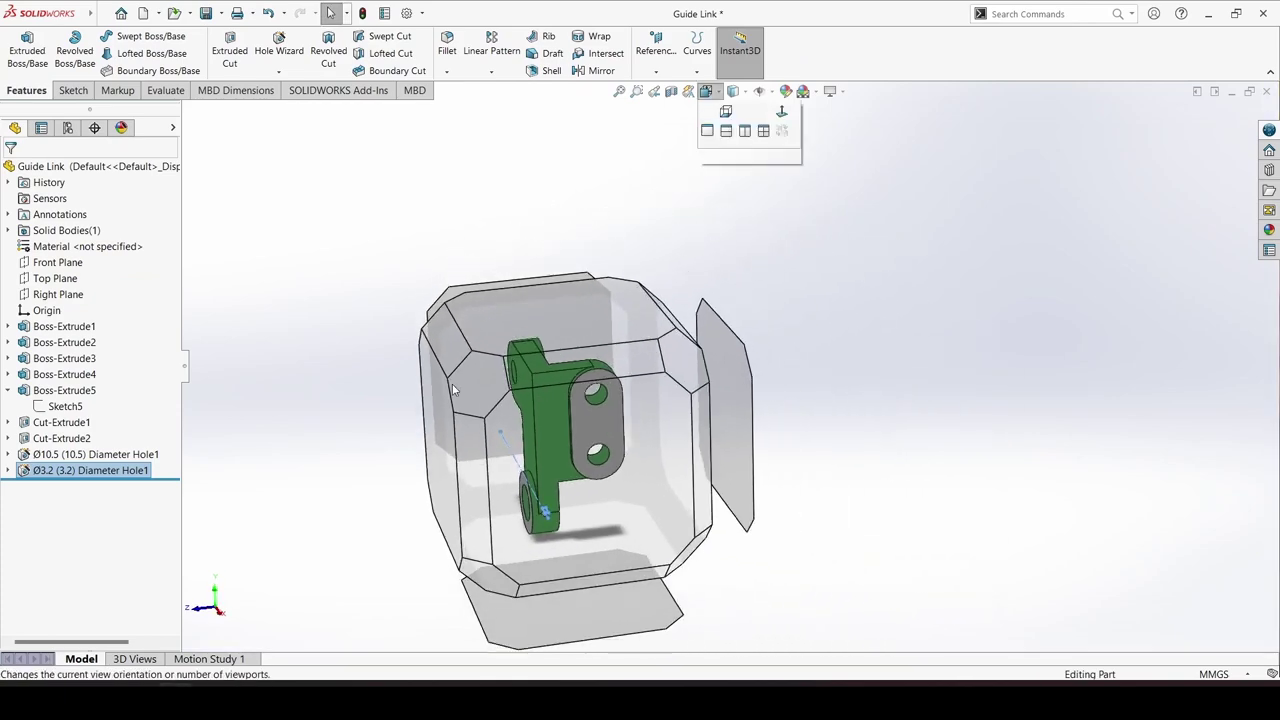
{"action": "left_click", "coordinate": [478, 390]}
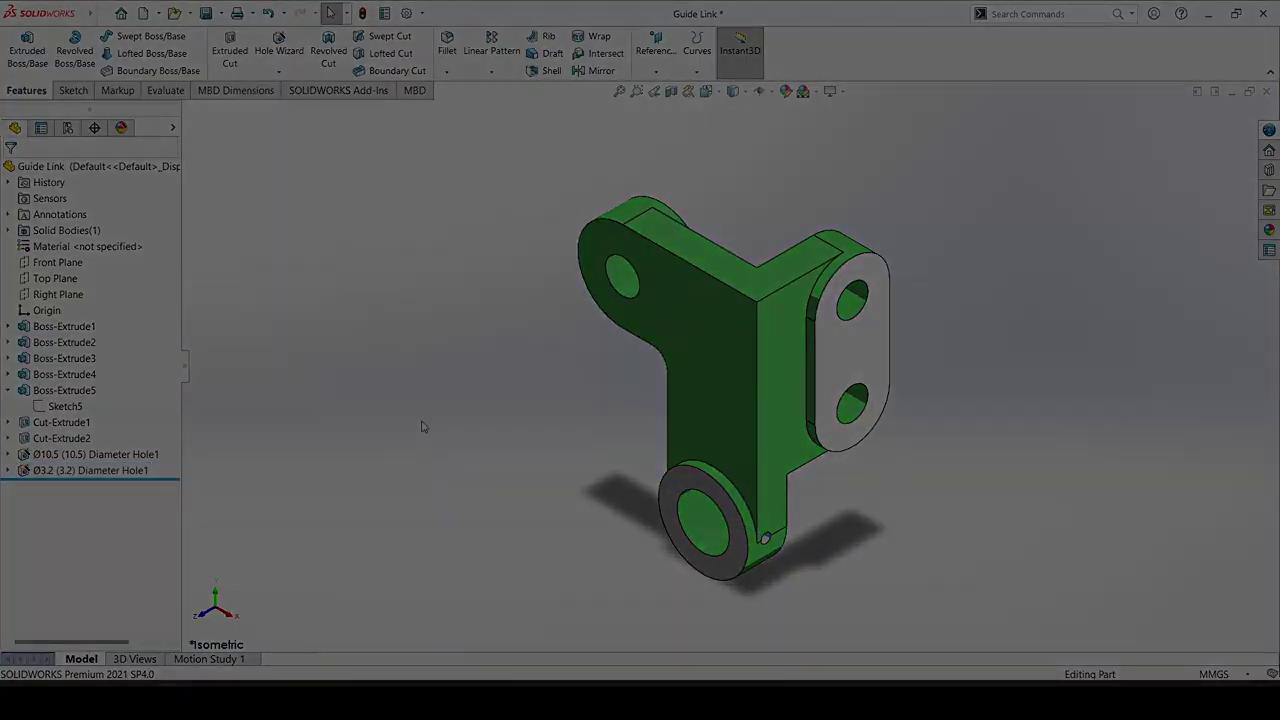